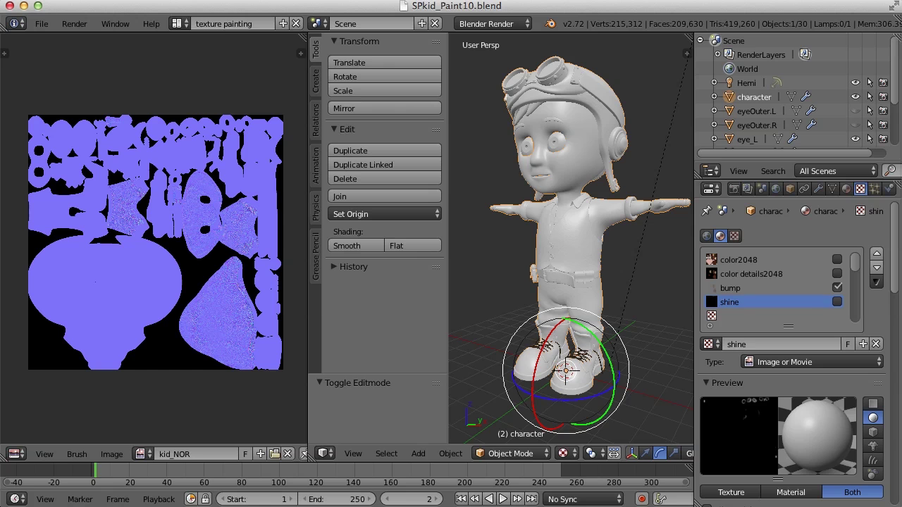
Change the screen layout from texture painting to Default
{"action": "left_click", "coordinate": [180, 24]}
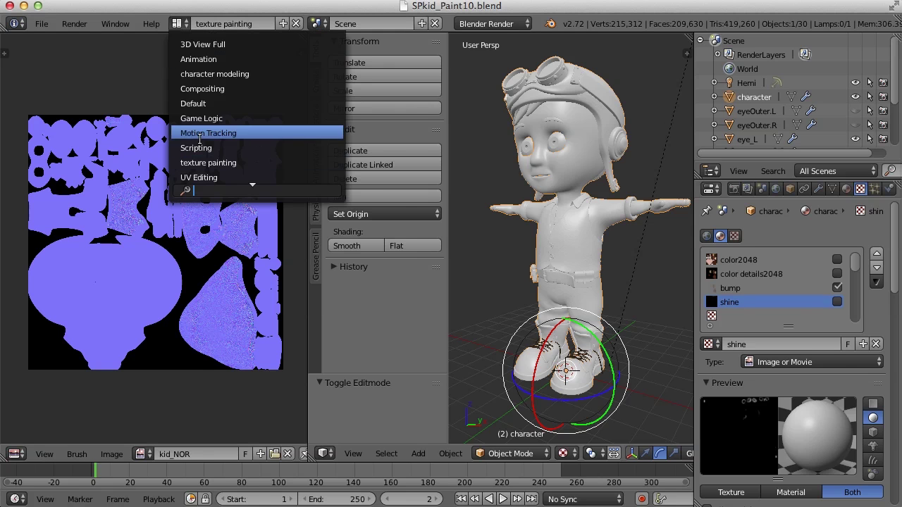
{"action": "left_click", "coordinate": [211, 104]}
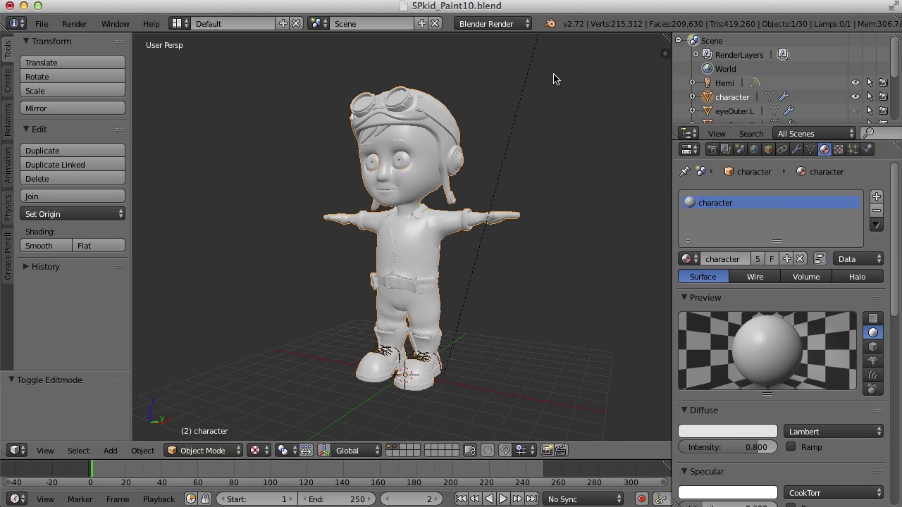
Switch the render engine to Cycles, remove the old material slot and add a new material
{"action": "left_click", "coordinate": [508, 24]}
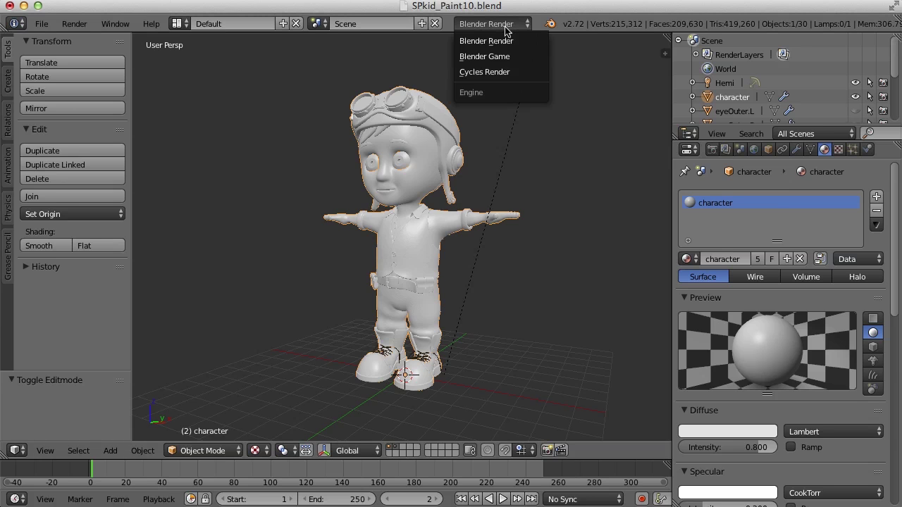
{"action": "left_click", "coordinate": [505, 73]}
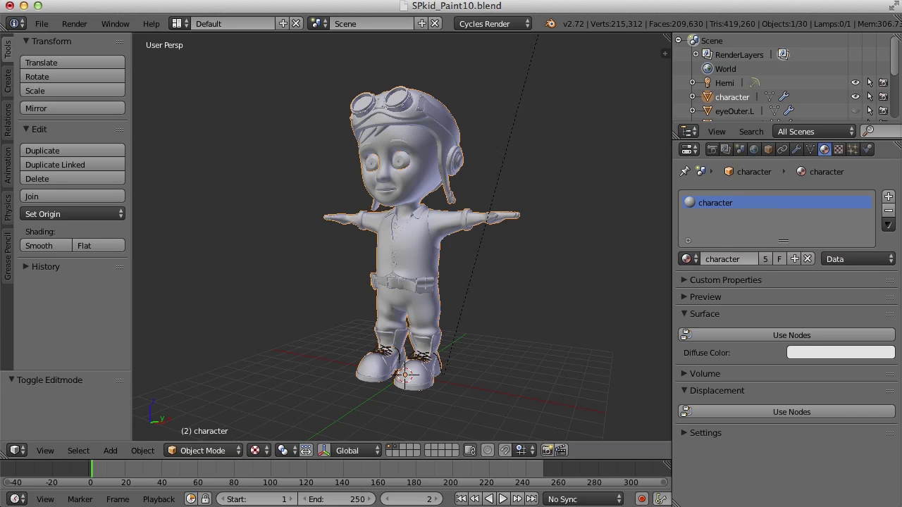
{"action": "left_click", "coordinate": [890, 213]}
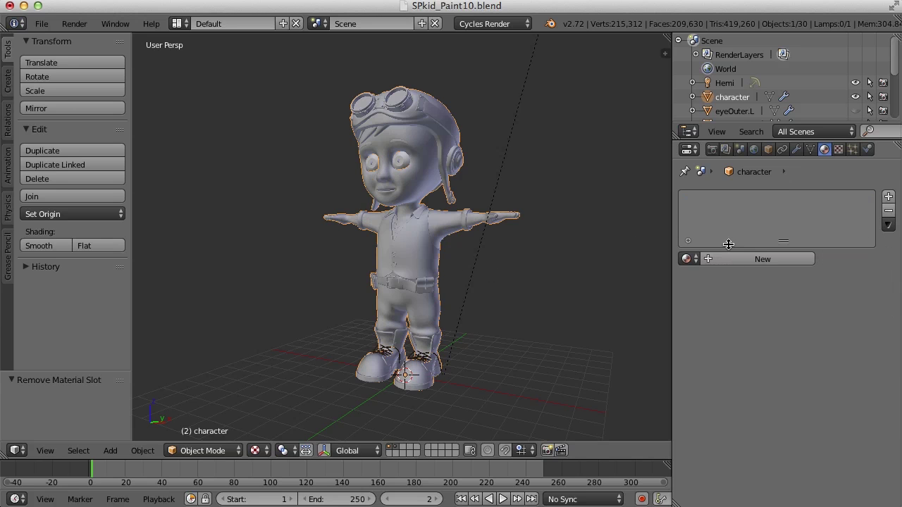
{"action": "left_click", "coordinate": [765, 260]}
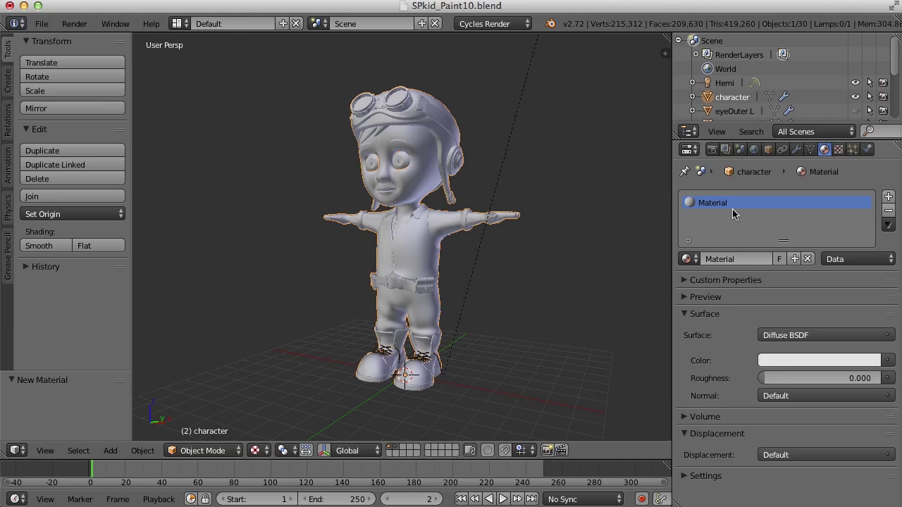
Rename the new material to 'kid cycles'
{"action": "left_click", "coordinate": [753, 259]}
{"action": "type", "text": "kid_Material"}
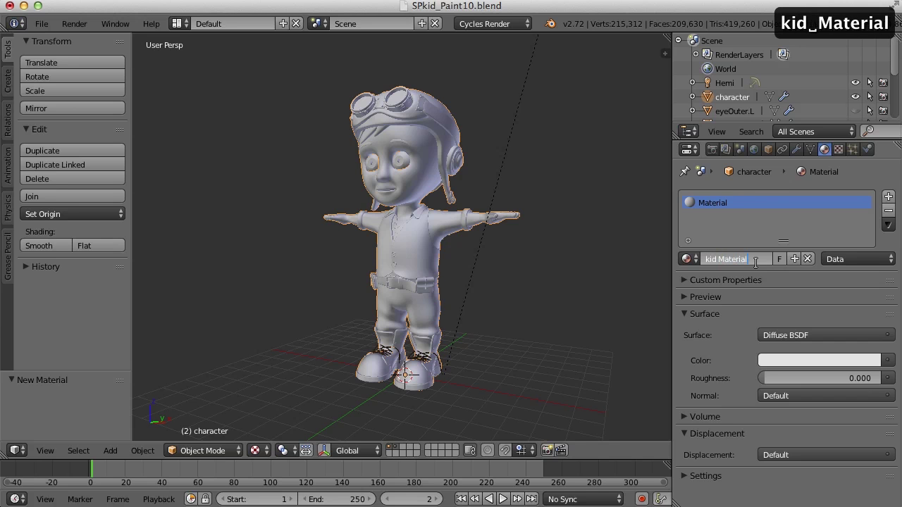
{"action": "key", "text": "Return"}
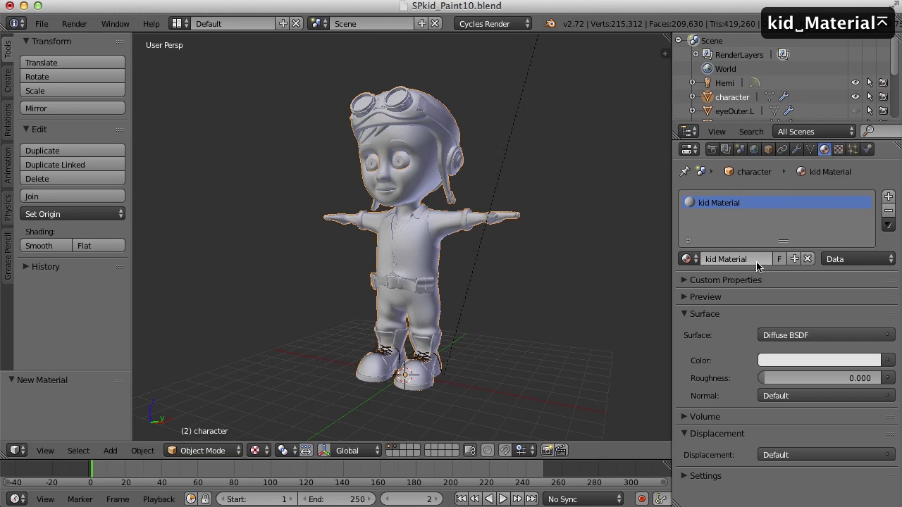
{"action": "left_click", "coordinate": [720, 259]}
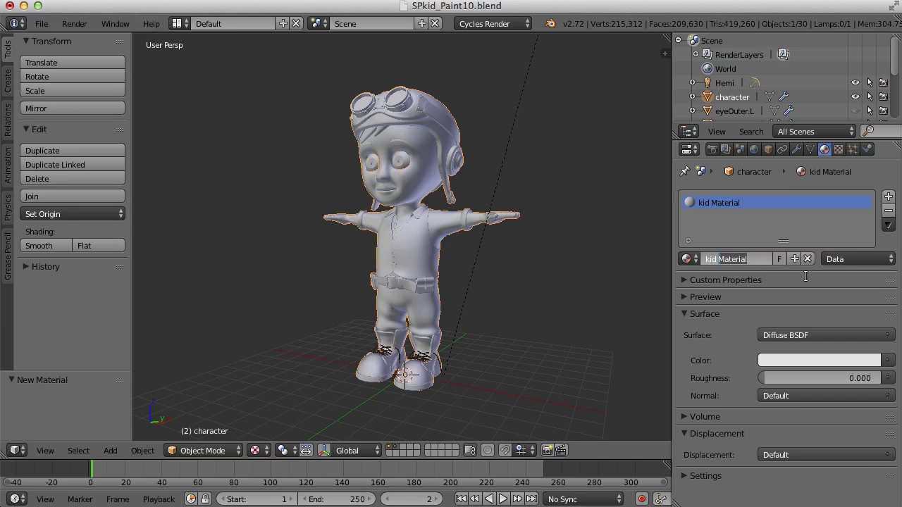
{"action": "type", "text": "cycles"}
{"action": "key", "text": "Return"}
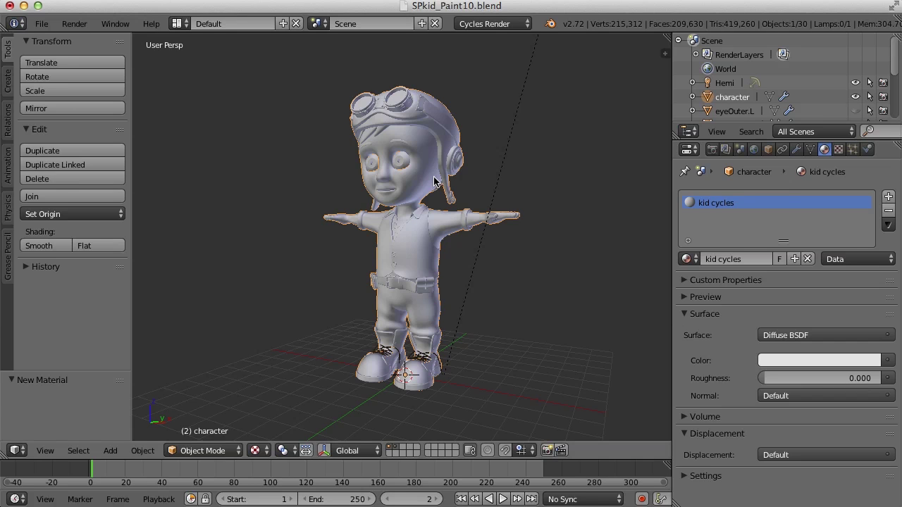
Switch the screen layout to Compositing
{"action": "left_click", "coordinate": [177, 23]}
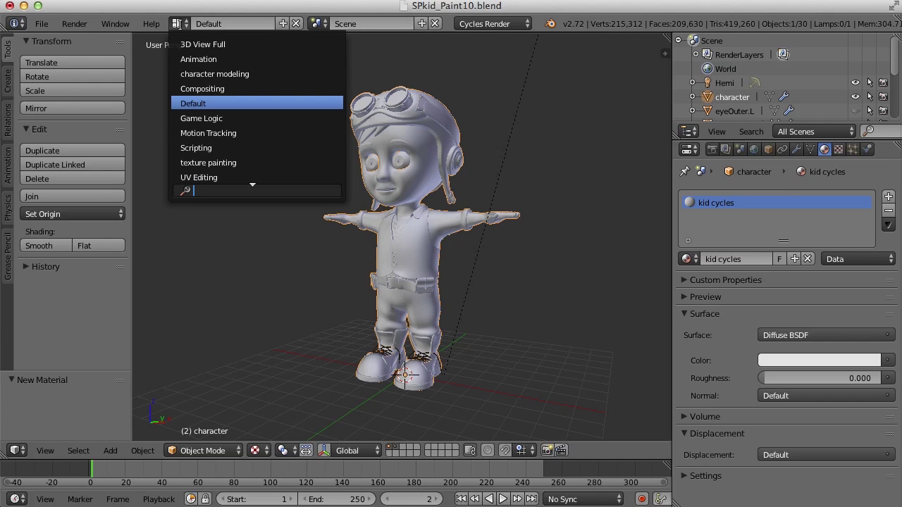
{"action": "scroll", "coordinate": [256, 178], "scroll_direction": "down", "scroll_amount": 1}
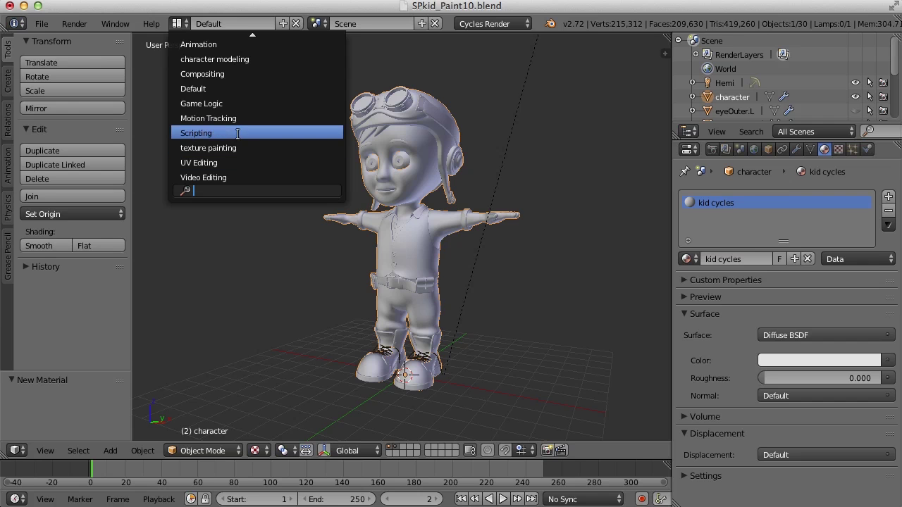
{"action": "left_click", "coordinate": [241, 74]}
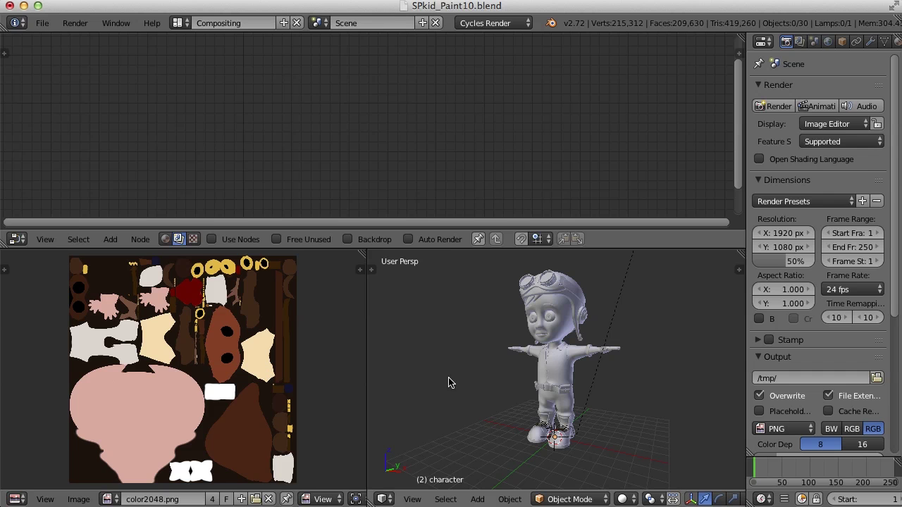
Add a camera and move it to the left of the character and upward
{"action": "scroll", "coordinate": [482, 382], "scroll_direction": "down", "scroll_amount": 1}
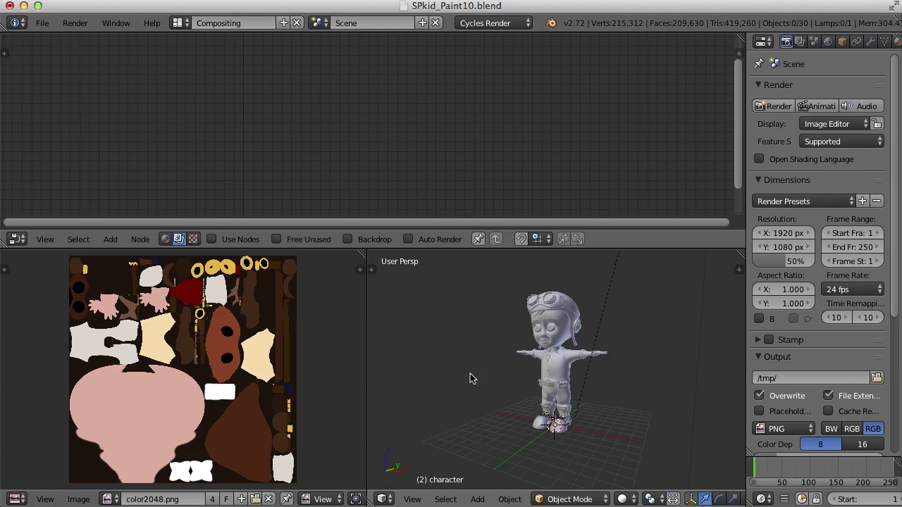
{"action": "key", "text": "shift+a"}
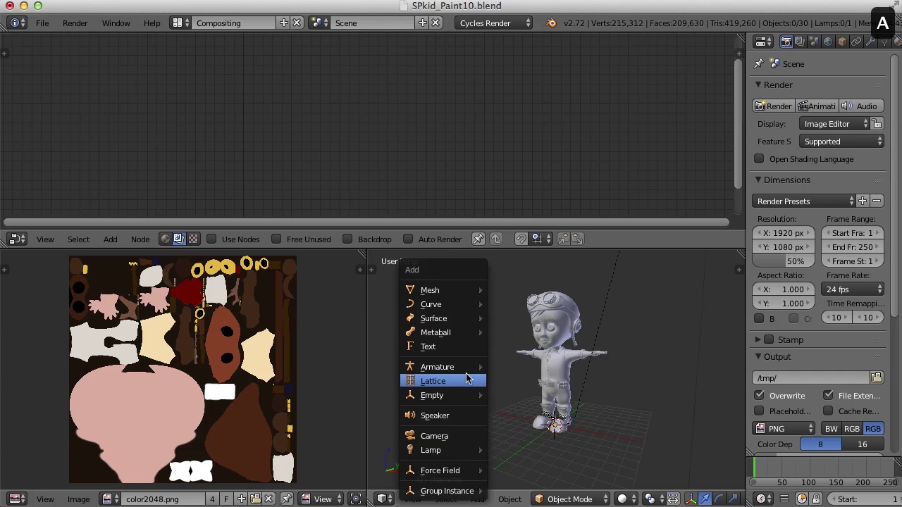
{"action": "left_click", "coordinate": [458, 437]}
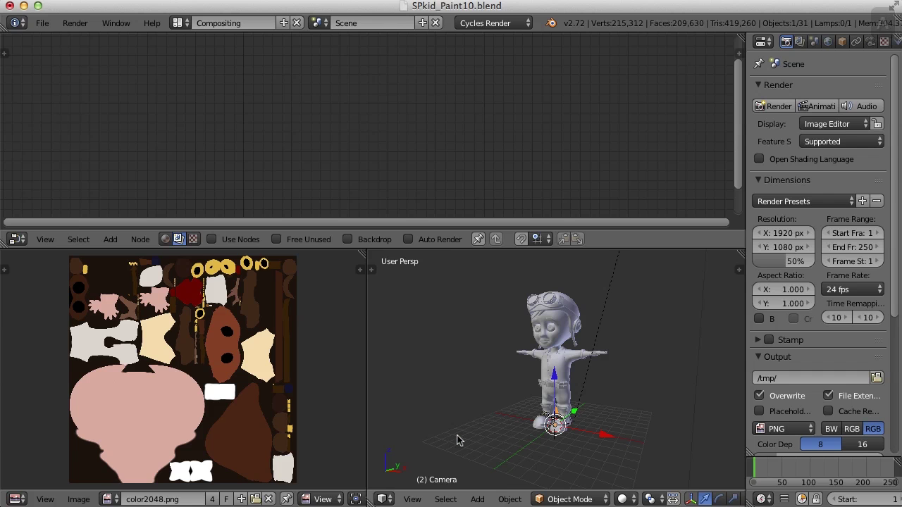
{"action": "left_click_drag", "start_coordinate": [575, 414], "coordinate": [485, 342]}
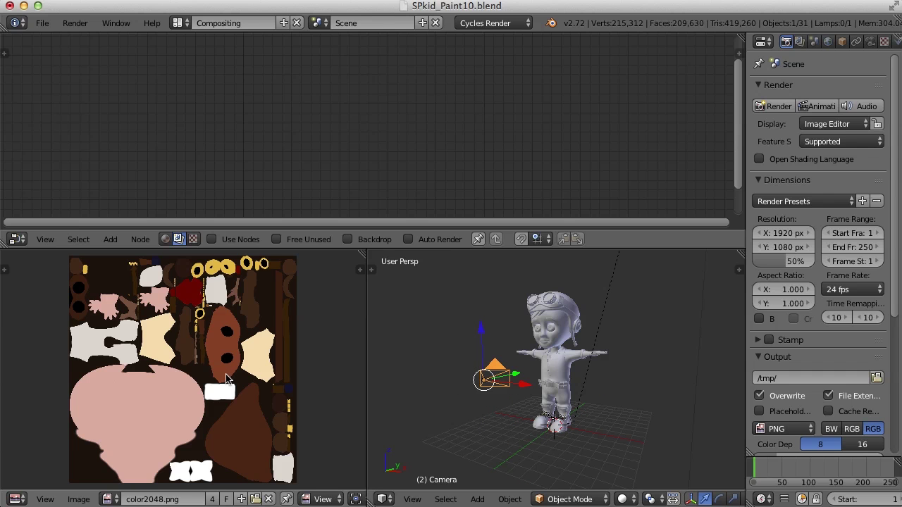
Turn the left image pane into a 3D view looking through the camera, and orbit the right view to the side
{"action": "left_click", "coordinate": [18, 499]}
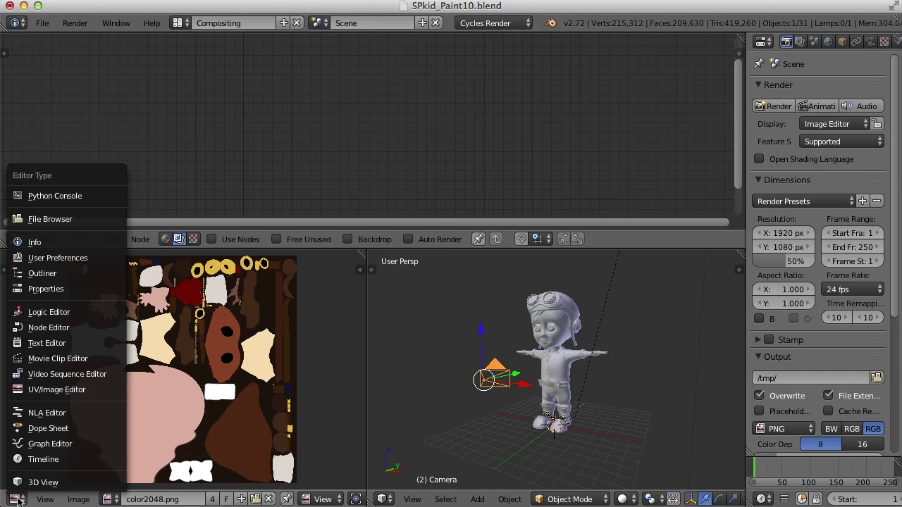
{"action": "left_click", "coordinate": [32, 484]}
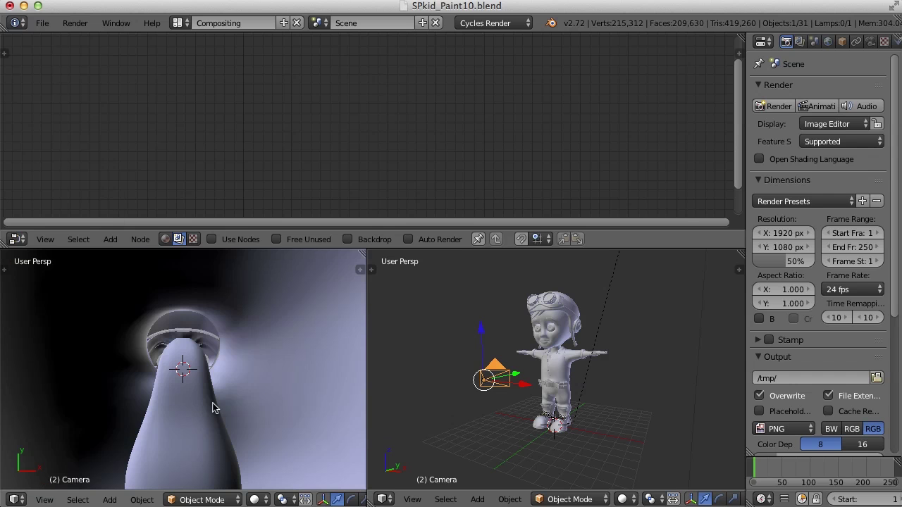
{"action": "key", "text": "Home"}
{"action": "middle_click_drag", "start_coordinate": [239, 424], "coordinate": [247, 358]}
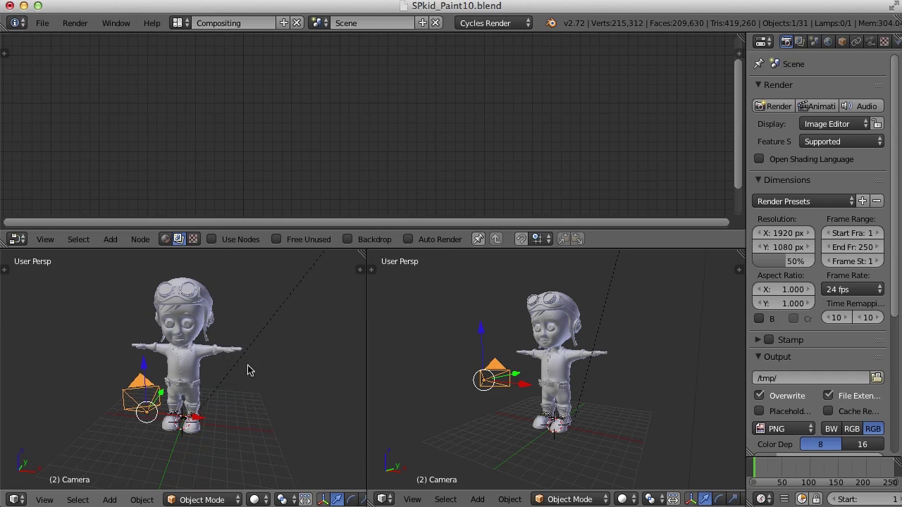
{"action": "key", "text": "KP_0"}
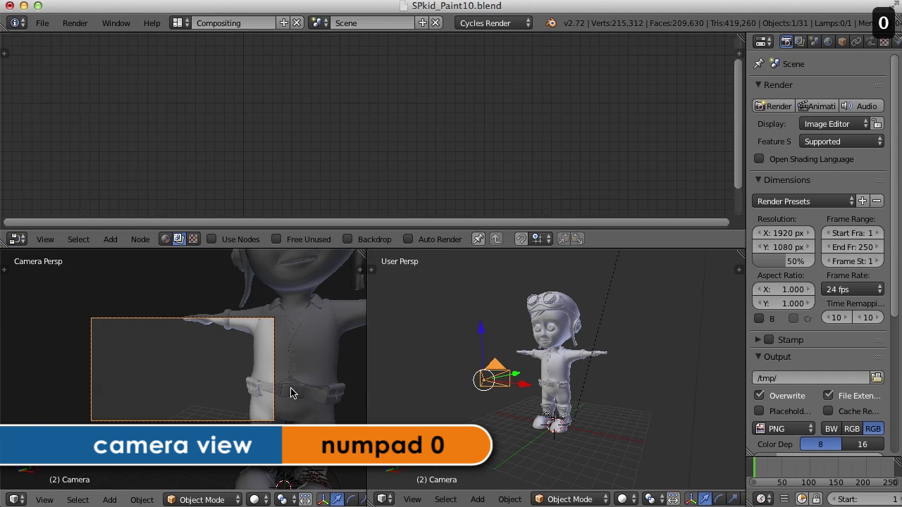
{"action": "scroll", "coordinate": [291, 387], "scroll_direction": "up", "scroll_amount": 3}
{"action": "mouse_move", "coordinate": [564, 398]}
{"action": "middle_mouse_down"}
{"action": "mouse_move", "coordinate": [523, 402]}
{"action": "mouse_move", "coordinate": [594, 386]}
{"action": "mouse_move", "coordinate": [596, 426]}
{"action": "mouse_move", "coordinate": [558, 398]}
{"action": "mouse_move", "coordinate": [578, 387]}
{"action": "mouse_move", "coordinate": [572, 413]}
{"action": "middle_mouse_up"}
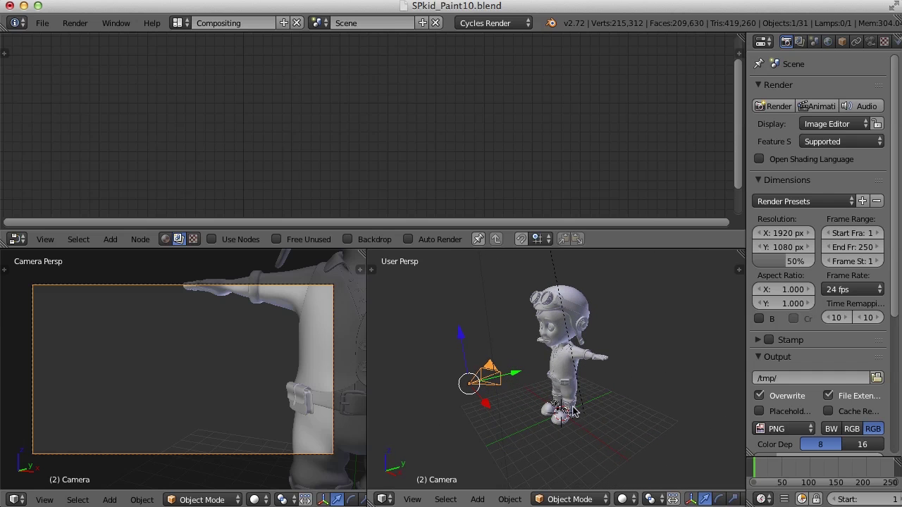
Set the transform orientation to Local
{"action": "key", "text": "alt+space"}
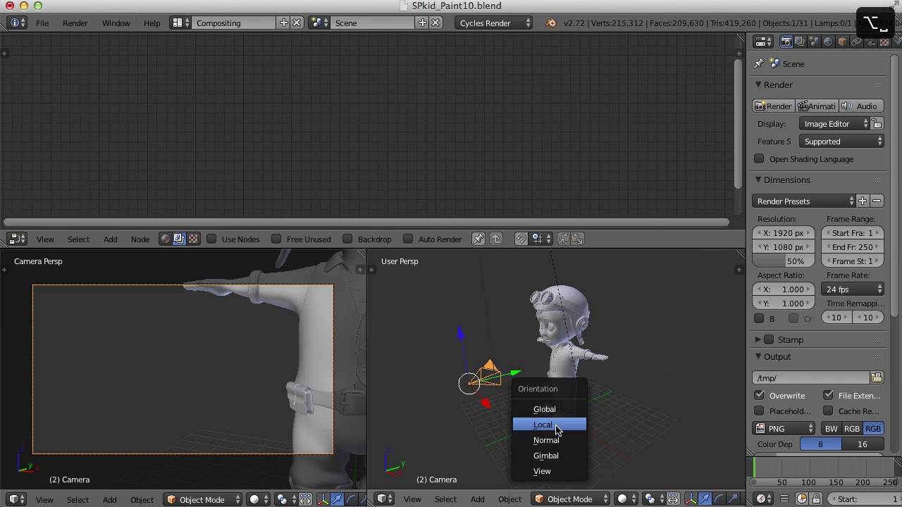
{"action": "left_click", "coordinate": [558, 426]}
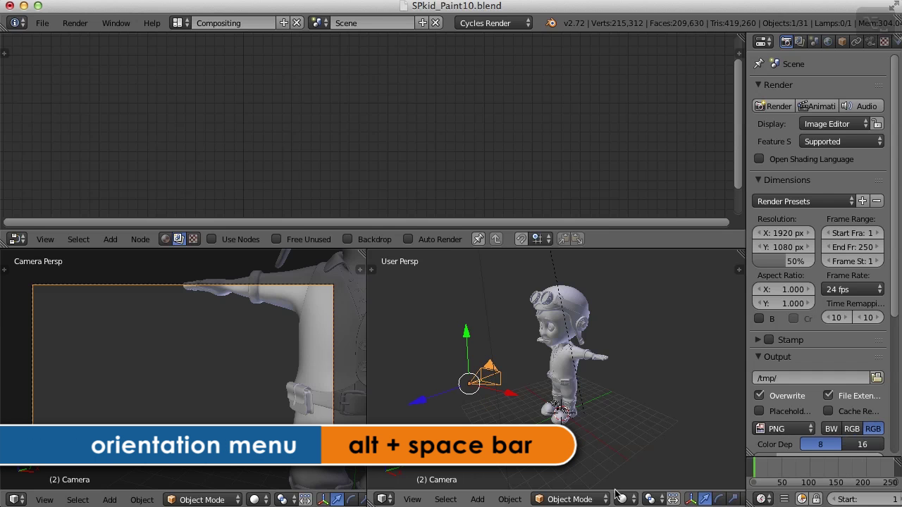
{"action": "scroll", "coordinate": [599, 499], "scroll_direction": "down", "scroll_amount": 5}
{"action": "left_click", "coordinate": [643, 499]}
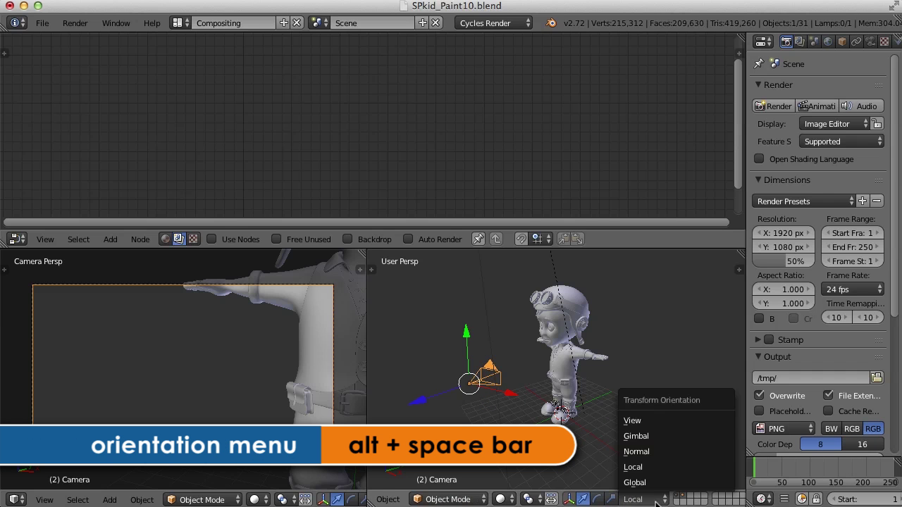
{"action": "left_click", "coordinate": [646, 471]}
Move the camera along its local Z axis until the whole character is framed
{"action": "key", "text": "g"}
{"action": "key", "text": "z"}
{"action": "key", "text": "z"}
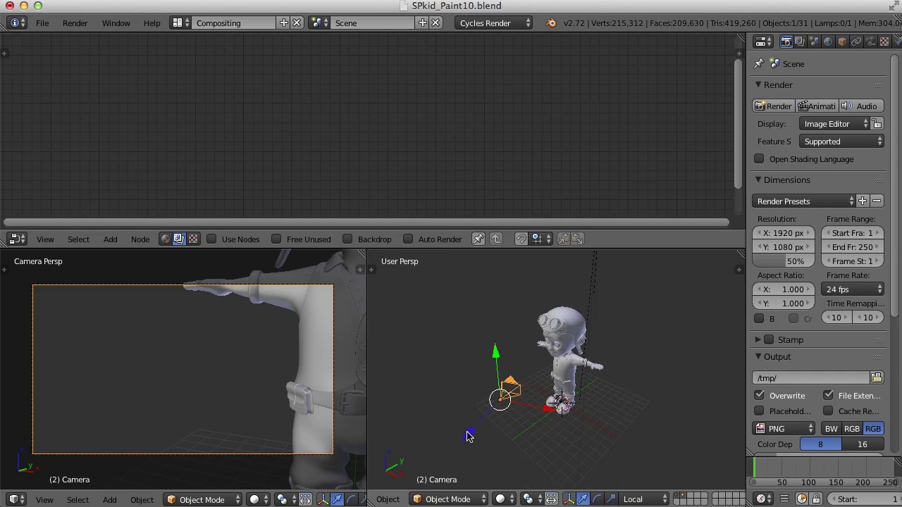
{"action": "left_click", "coordinate": [525, 452]}
{"action": "key", "text": "g"}
{"action": "key", "text": "z"}
{"action": "key", "text": "z"}
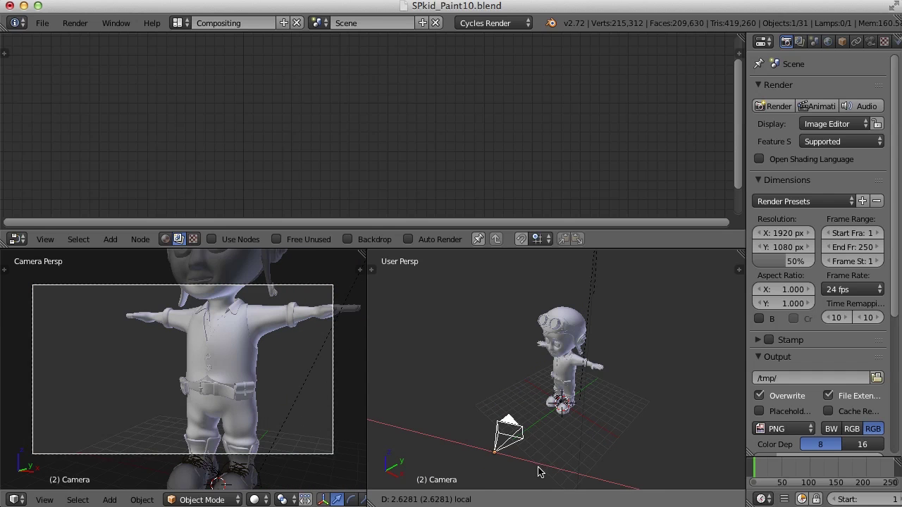
{"action": "left_click", "coordinate": [557, 451]}
{"action": "middle_click_drag", "start_coordinate": [611, 422], "coordinate": [584, 379]}
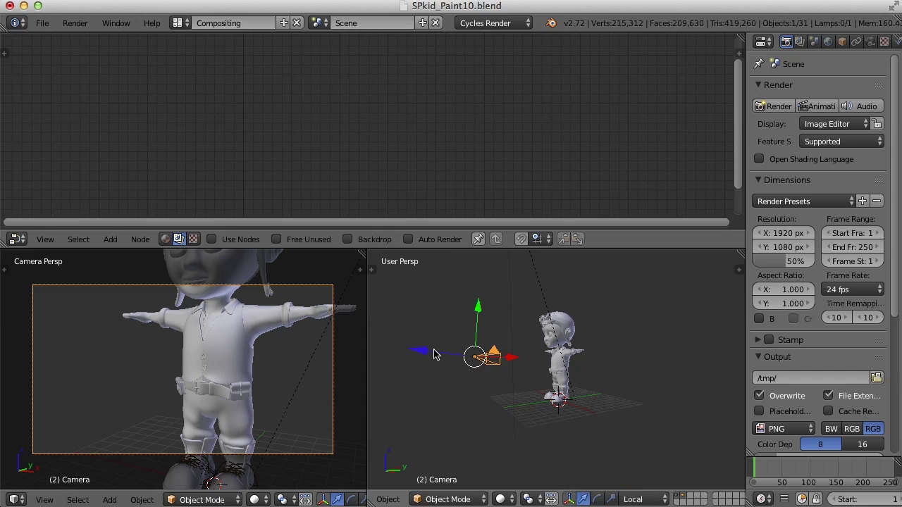
{"action": "key", "text": "g"}
{"action": "key", "text": "z"}
{"action": "key", "text": "z"}
{"action": "left_click", "coordinate": [721, 355]}
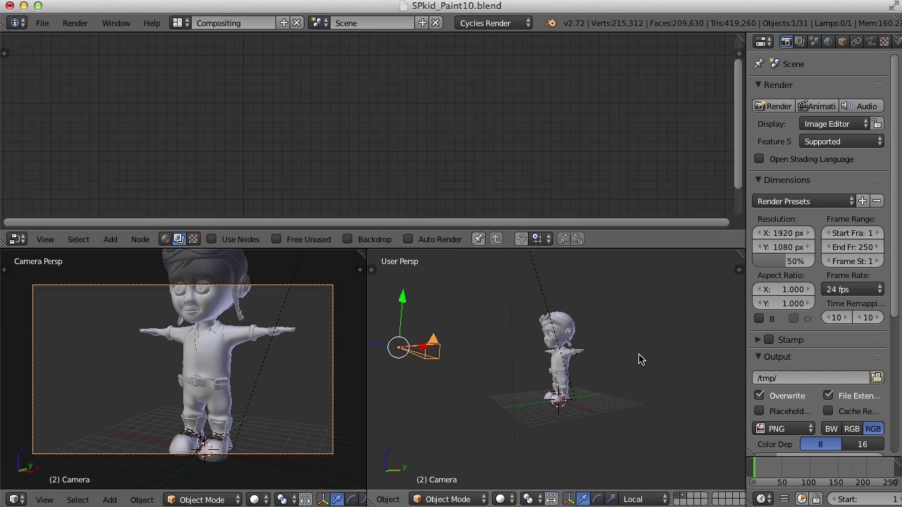
Fine-tune the camera along local Z and Y, then frame the character in the perspective view
{"action": "middle_click_drag", "start_coordinate": [641, 358], "coordinate": [670, 384]}
{"action": "key", "text": "g"}
{"action": "key", "text": "z"}
{"action": "key", "text": "z"}
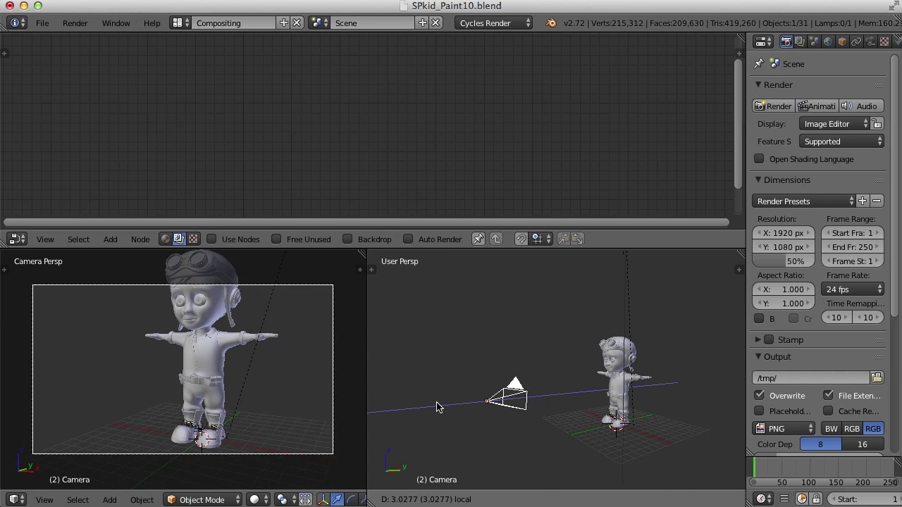
{"action": "left_click", "coordinate": [425, 407]}
{"action": "key", "text": "g"}
{"action": "key", "text": "y"}
{"action": "key", "text": "y"}
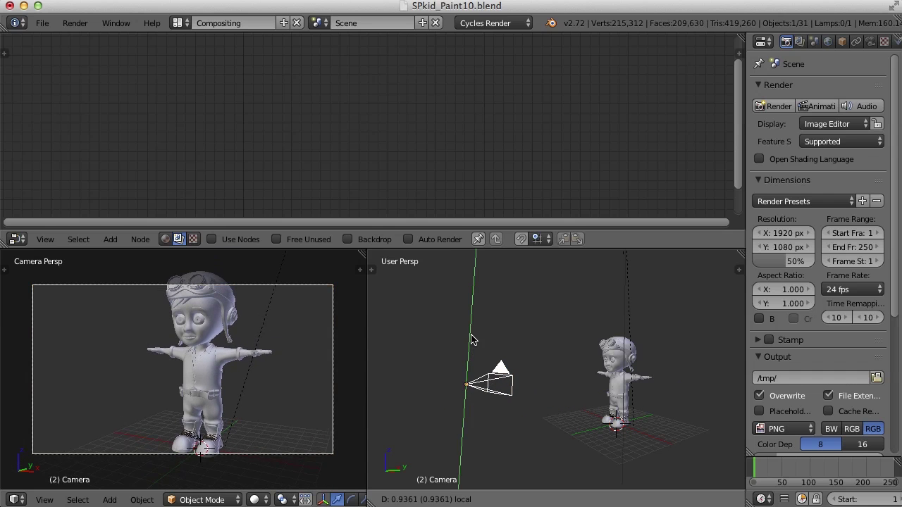
{"action": "left_click", "coordinate": [476, 388]}
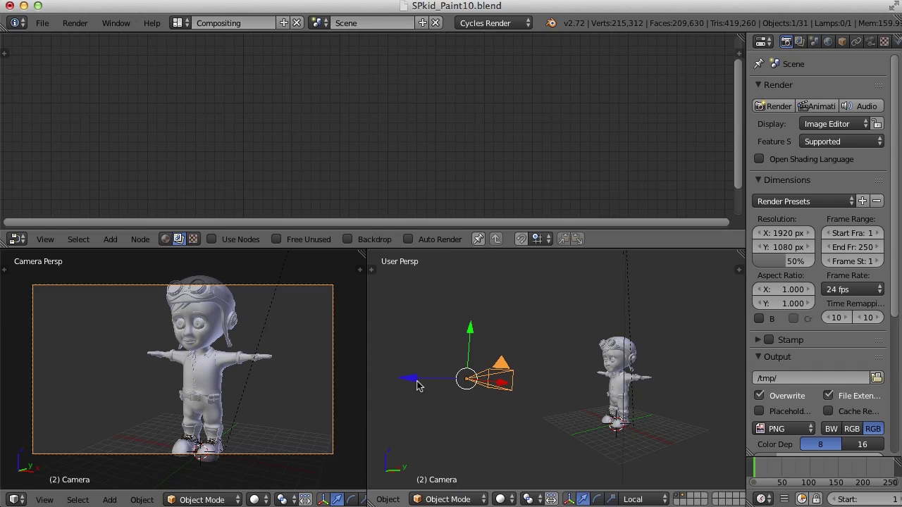
{"action": "key", "text": "g"}
{"action": "key", "text": "z"}
{"action": "key", "text": "z"}
{"action": "left_click", "coordinate": [371, 384]}
{"action": "right_click", "coordinate": [619, 381]}
{"action": "key", "text": "KP_Decimal"}
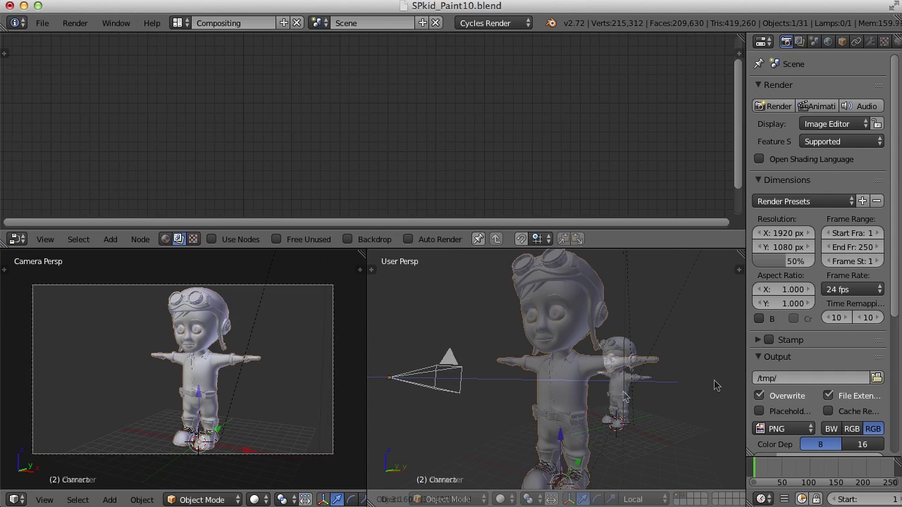
Set viewport shading to Texture and fill the camera view with its frame
{"action": "left_click", "coordinate": [501, 499]}
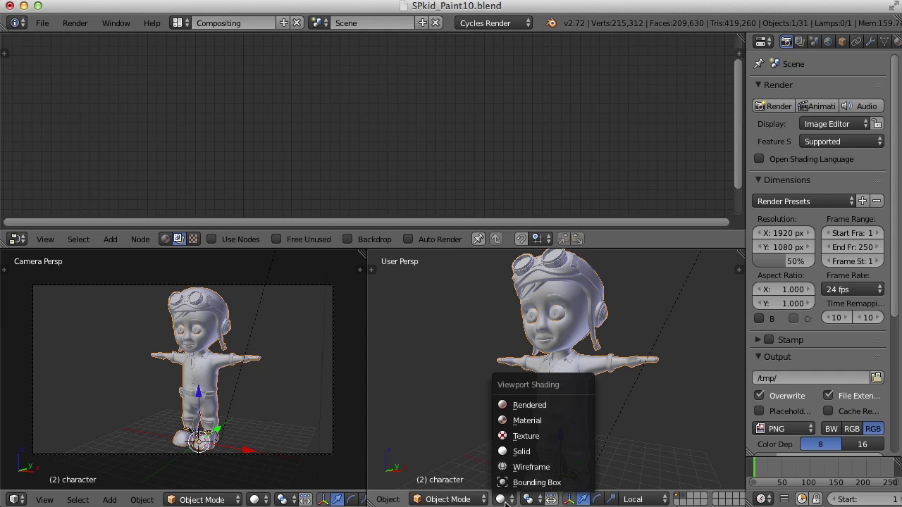
{"action": "left_click", "coordinate": [545, 438]}
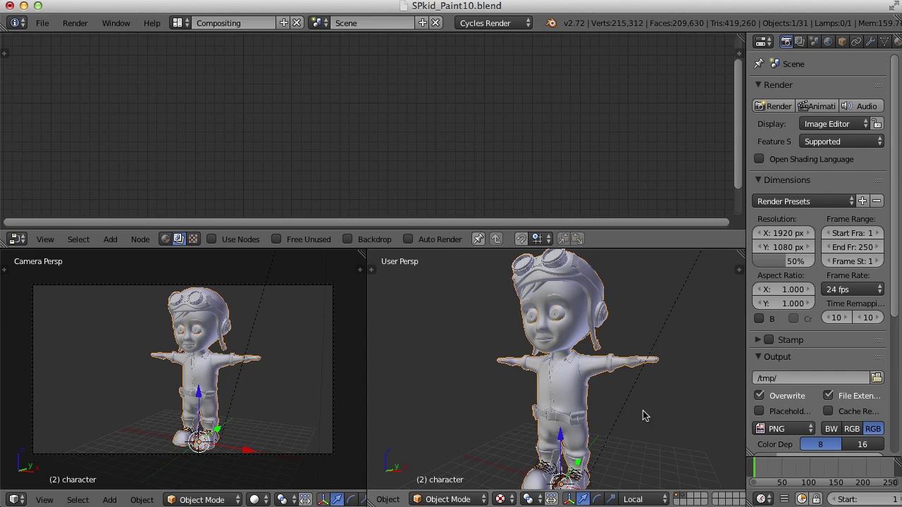
{"action": "key", "text": "Home"}
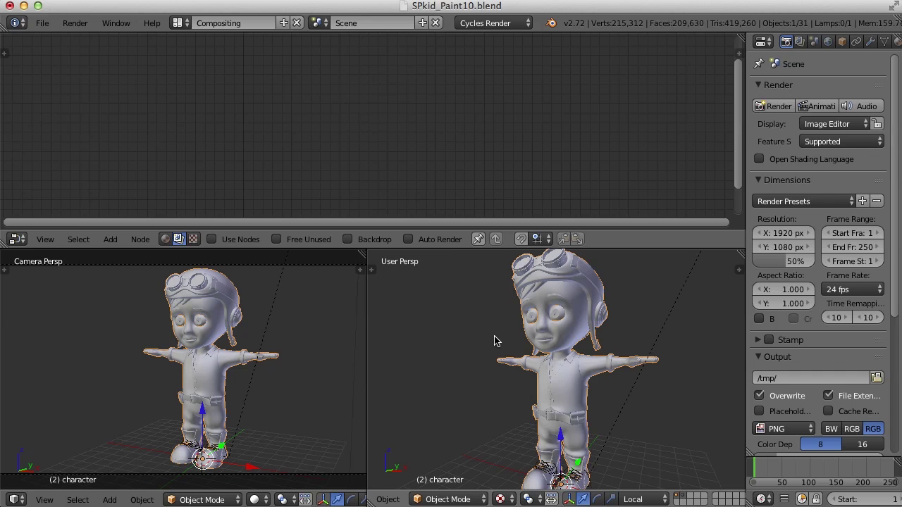
Show shader nodes in the node editor and spread the Diffuse BSDF and Material Output nodes apart
{"action": "left_click", "coordinate": [166, 239]}
{"action": "left_click_drag", "start_coordinate": [277, 111], "coordinate": [322, 76]}
{"action": "left_click_drag", "start_coordinate": [423, 113], "coordinate": [476, 117]}
{"action": "left_click_drag", "start_coordinate": [320, 78], "coordinate": [396, 64]}
{"action": "scroll", "coordinate": [519, 181], "scroll_direction": "up", "scroll_amount": 1}
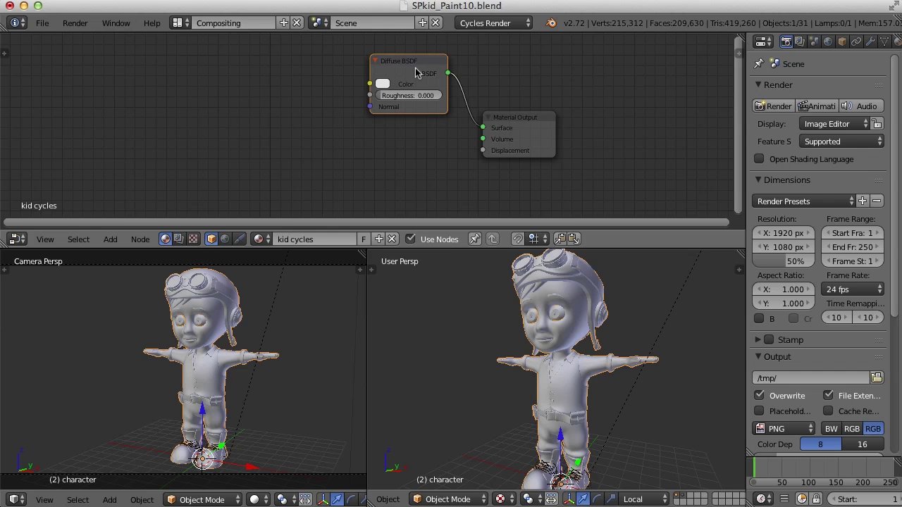
{"action": "left_click_drag", "start_coordinate": [509, 121], "coordinate": [549, 130]}
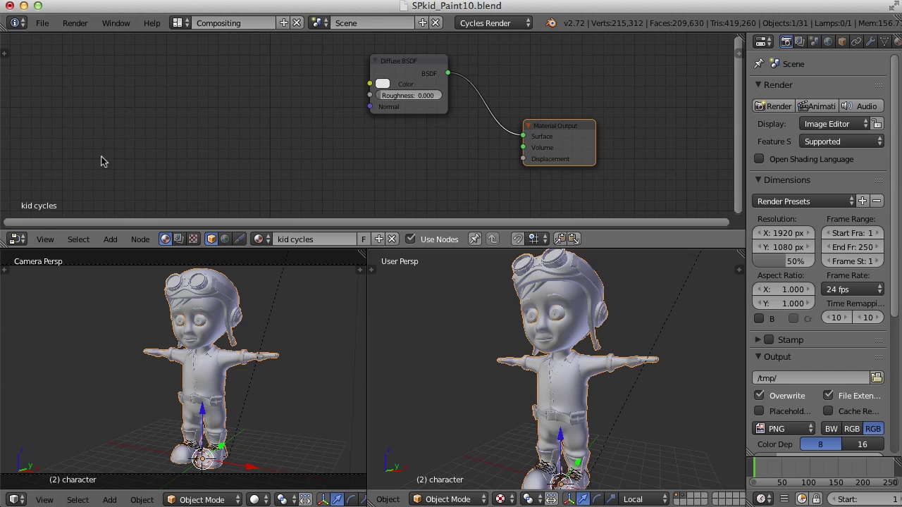
Add a Texture Coordinate node at the upper left of the node editor
{"action": "left_click", "coordinate": [110, 239]}
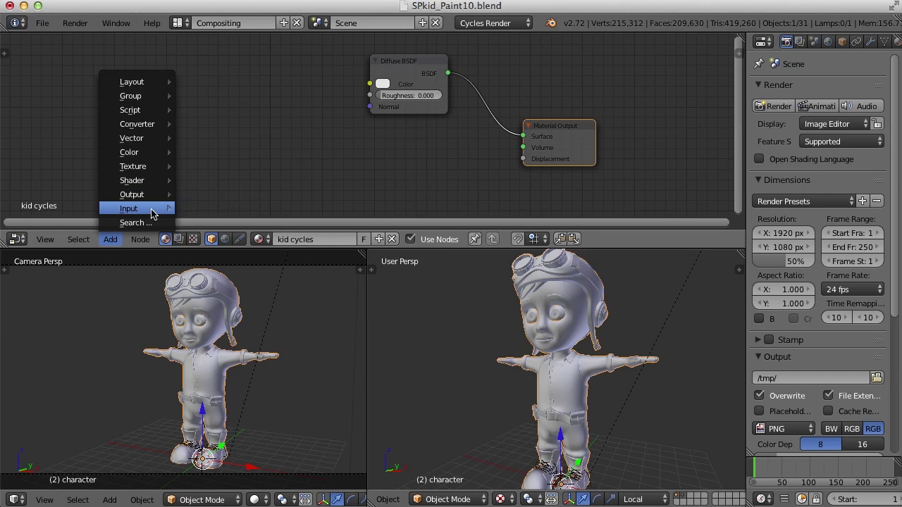
{"action": "mouse_move", "coordinate": [150, 210]}
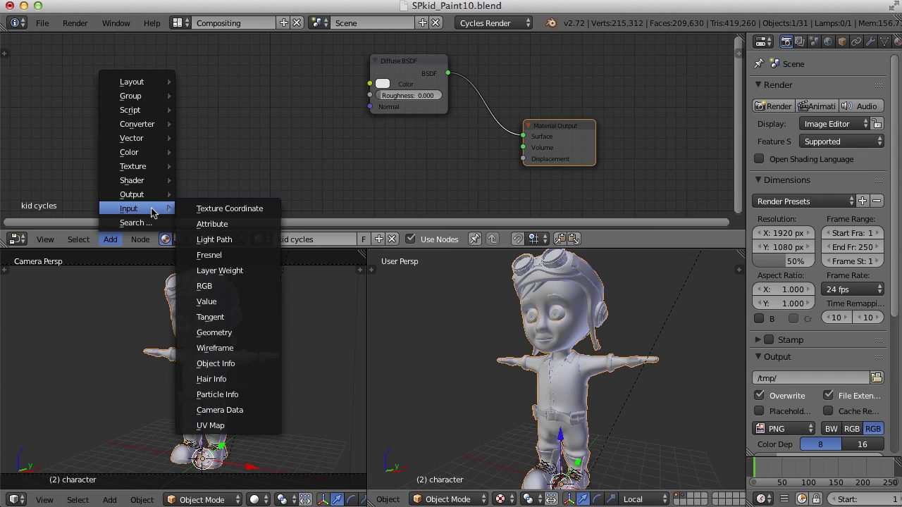
{"action": "left_click", "coordinate": [236, 210]}
{"action": "left_click", "coordinate": [47, 67]}
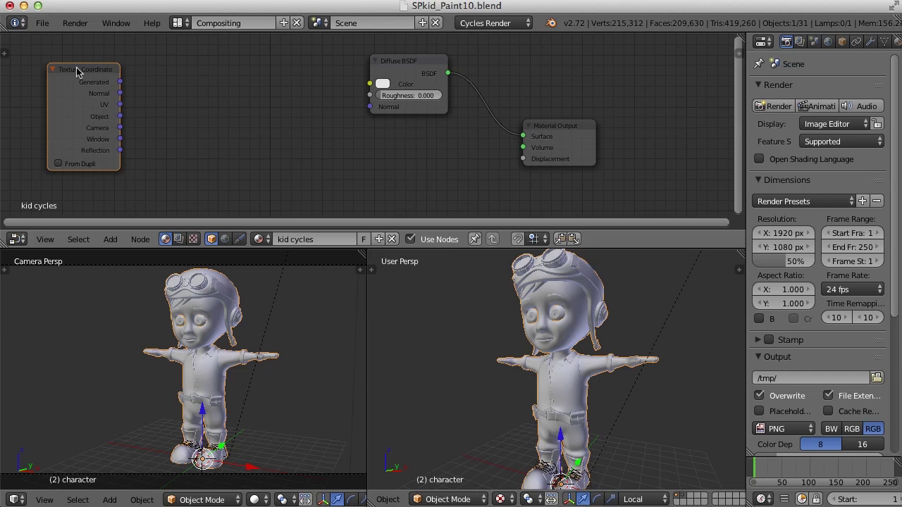
{"action": "left_click_drag", "start_coordinate": [76, 69], "coordinate": [57, 69]}
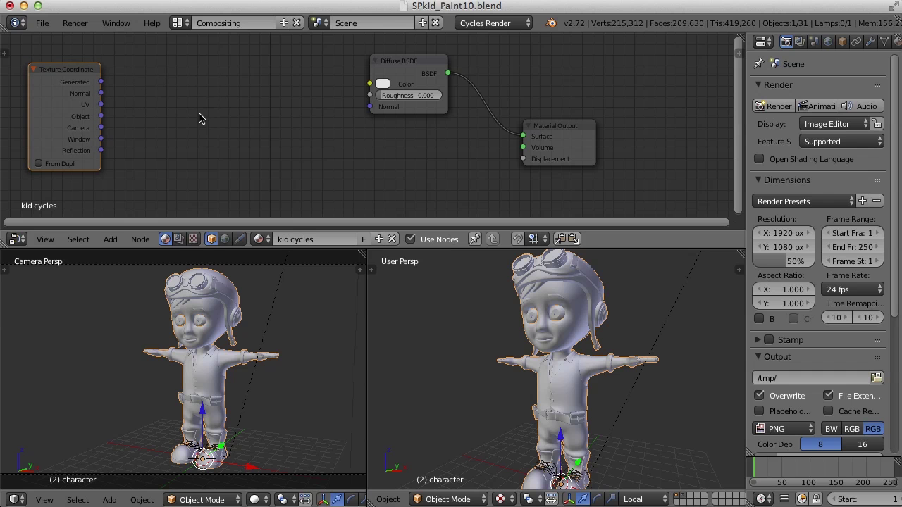
Add an Image Texture node beside it near the top
{"action": "key", "text": "shift+a"}
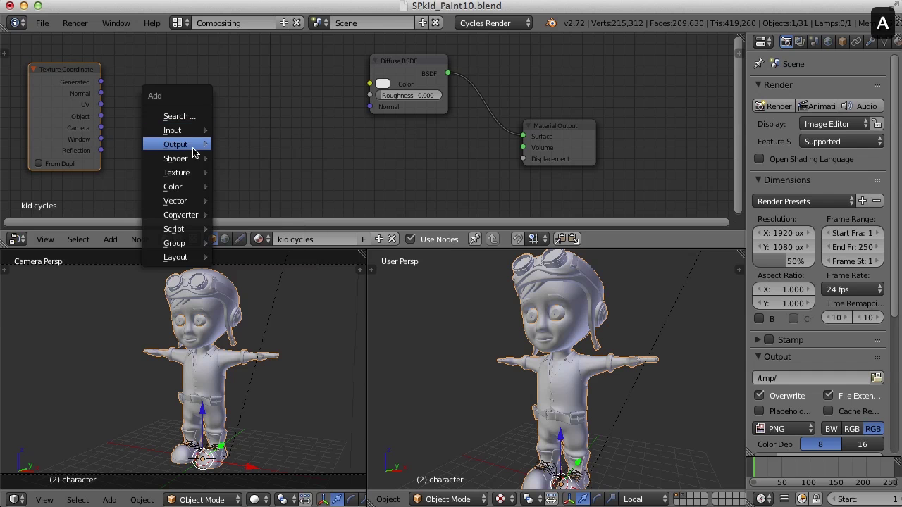
{"action": "mouse_move", "coordinate": [202, 173]}
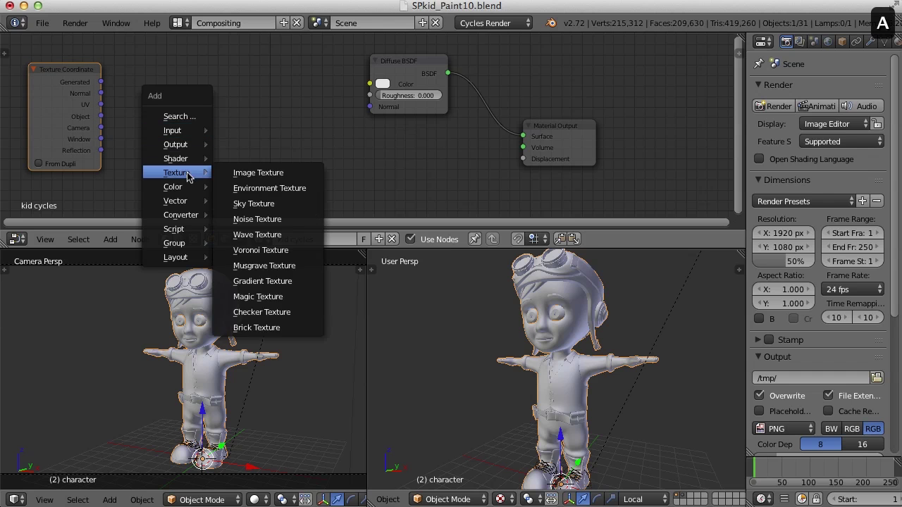
{"action": "left_click", "coordinate": [293, 177]}
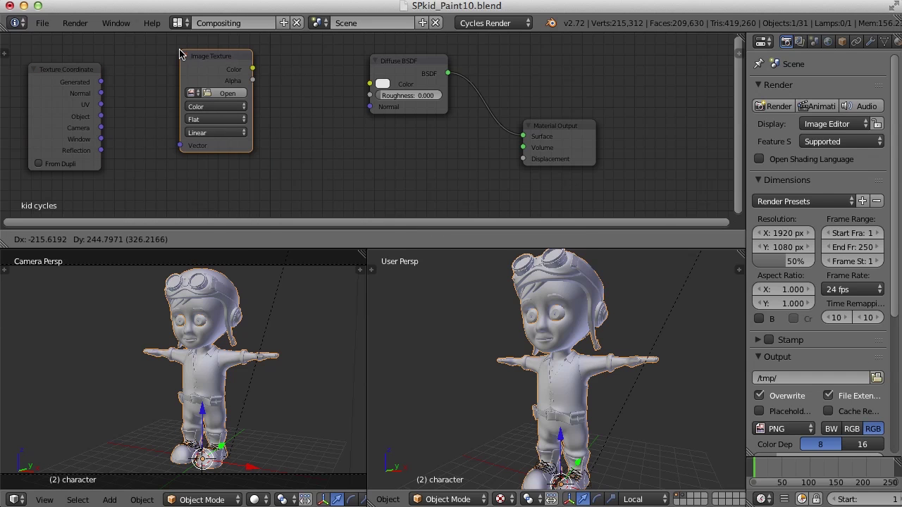
{"action": "left_click", "coordinate": [179, 48]}
{"action": "left_click_drag", "start_coordinate": [81, 76], "coordinate": [84, 91]}
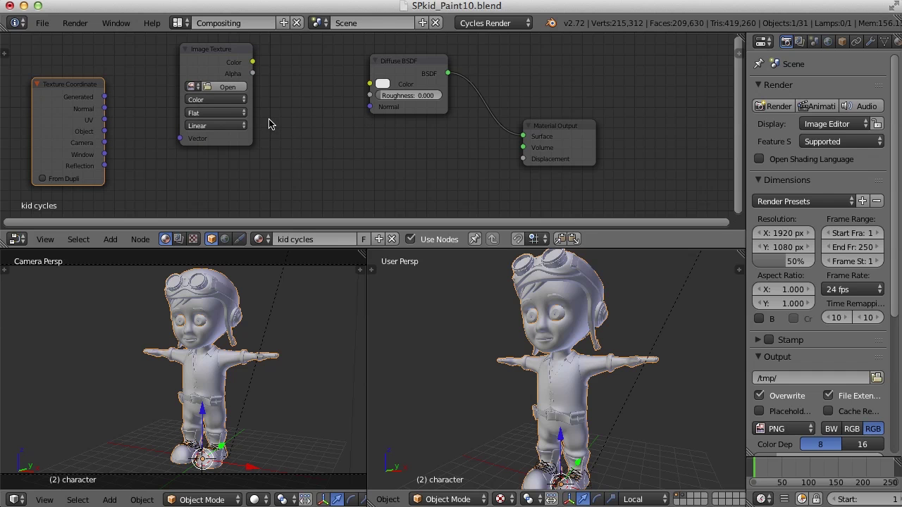
Load kid_COL.png into the Image Texture node
{"action": "left_click", "coordinate": [223, 89]}
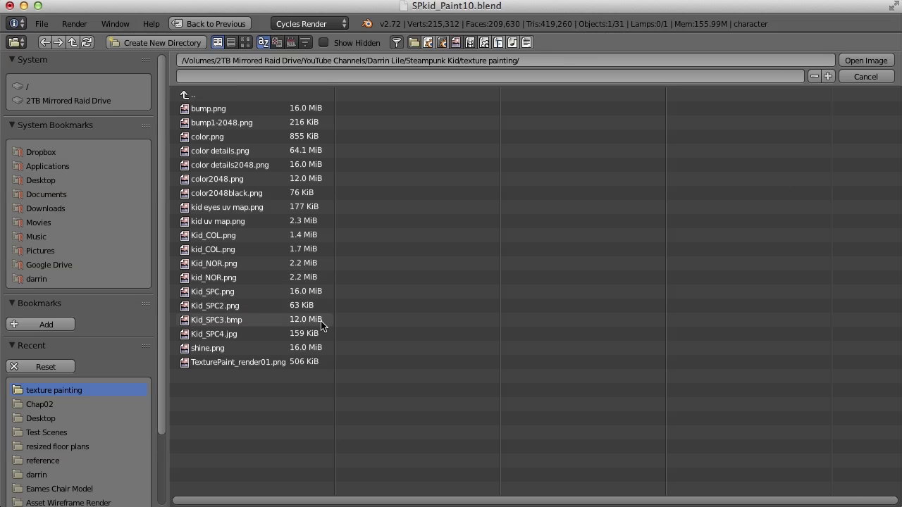
{"action": "left_click", "coordinate": [227, 251]}
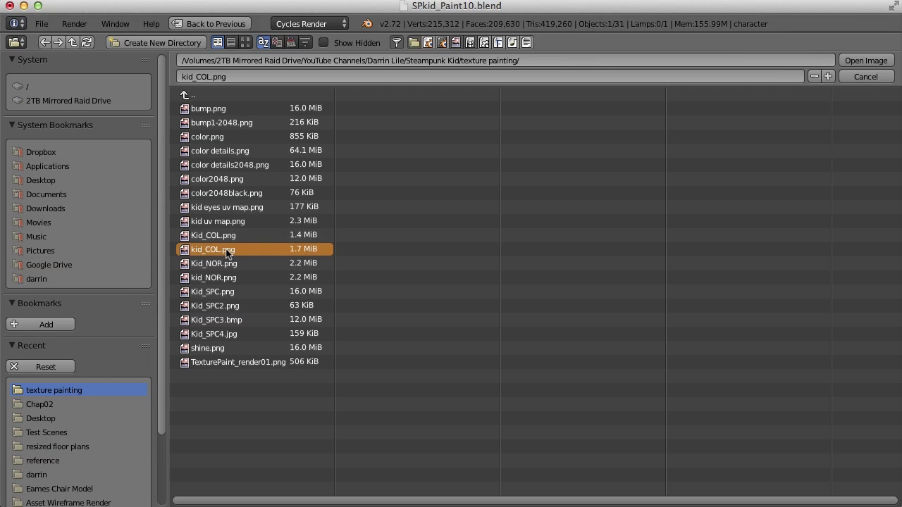
{"action": "left_click", "coordinate": [867, 61]}
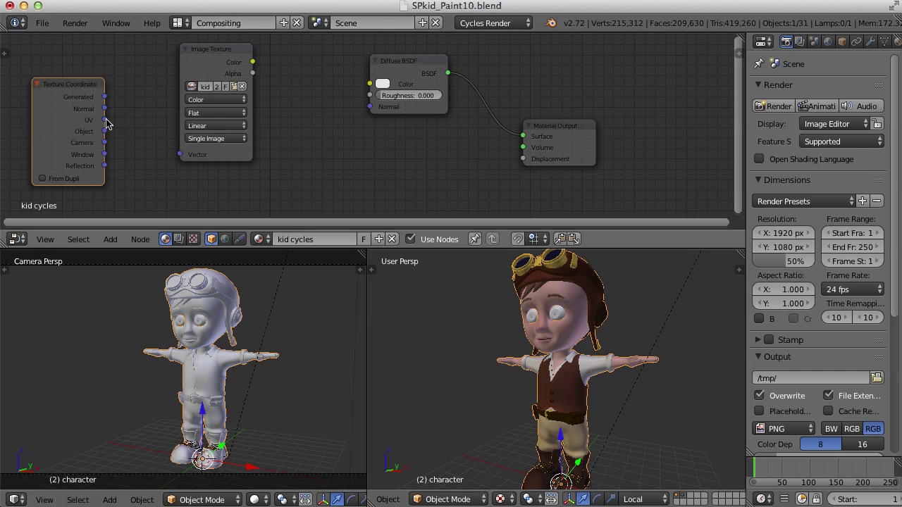
Set the camera view to Rendered shading, zoom the right view, and widen the Properties panel
{"action": "left_click", "coordinate": [258, 500]}
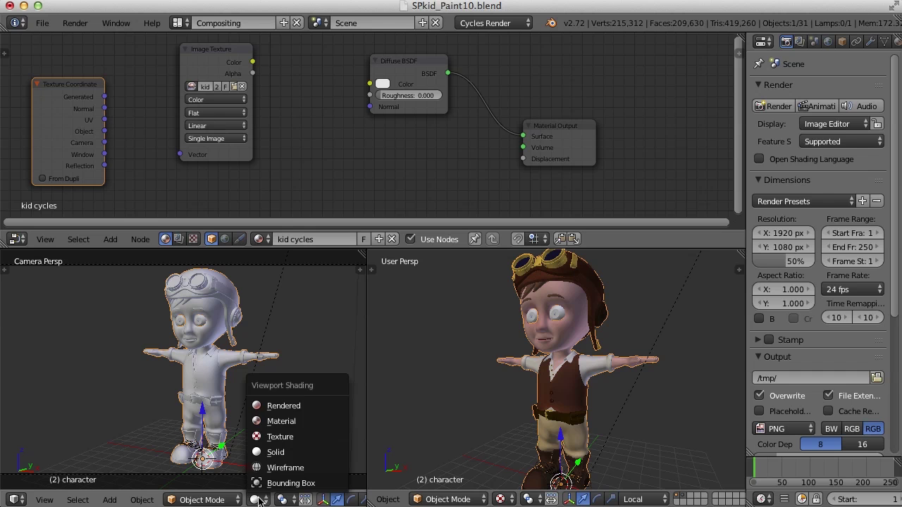
{"action": "left_click", "coordinate": [286, 406]}
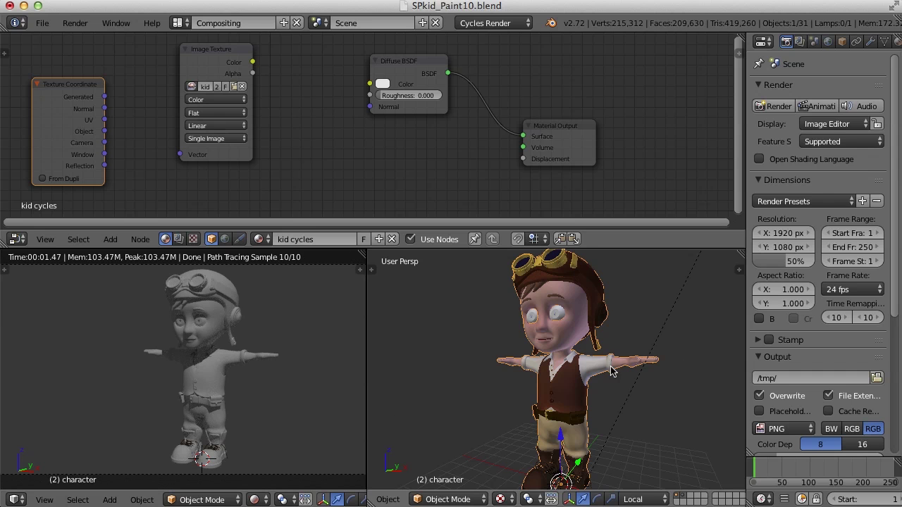
{"action": "scroll", "coordinate": [630, 345], "scroll_direction": "down", "scroll_amount": 5}
{"action": "scroll", "coordinate": [630, 343], "scroll_direction": "up", "scroll_amount": 1}
{"action": "scroll", "coordinate": [632, 342], "scroll_direction": "down", "scroll_amount": 1}
{"action": "scroll", "coordinate": [616, 320], "scroll_direction": "down", "scroll_amount": 1}
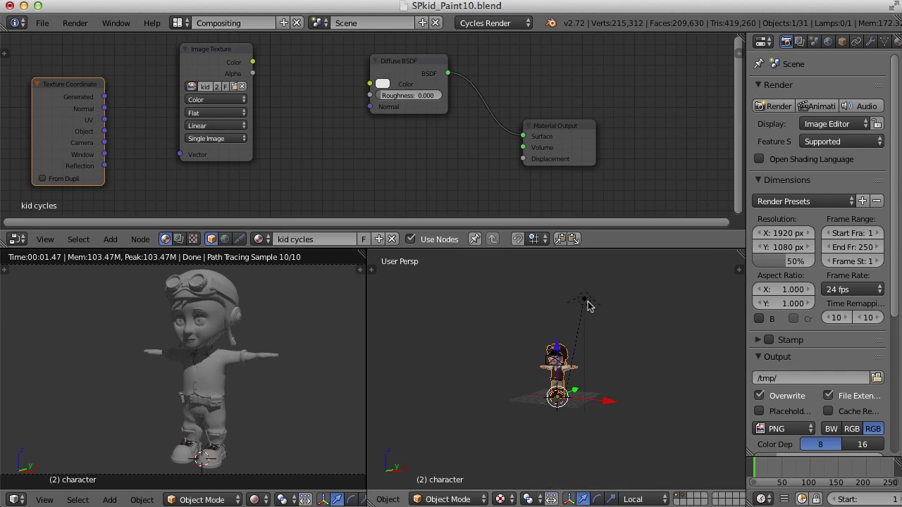
{"action": "scroll", "coordinate": [596, 311], "scroll_direction": "up", "scroll_amount": 8}
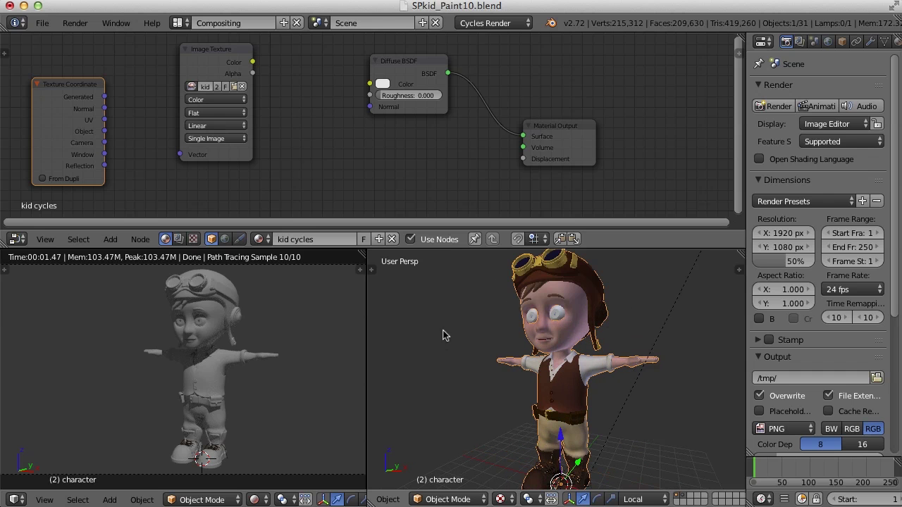
{"action": "left_click_drag", "start_coordinate": [746, 271], "coordinate": [694, 272]}
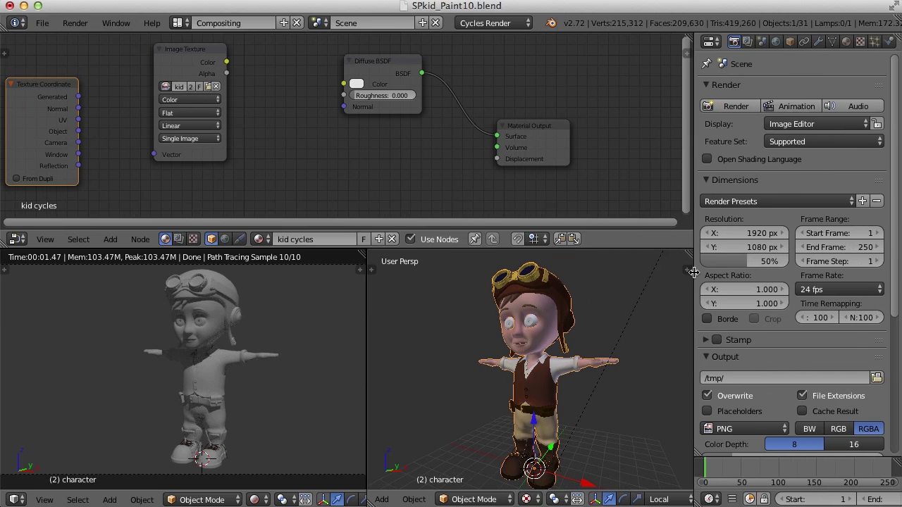
Enable World Ambient Occlusion with a factor of 0.45
{"action": "left_click", "coordinate": [776, 43]}
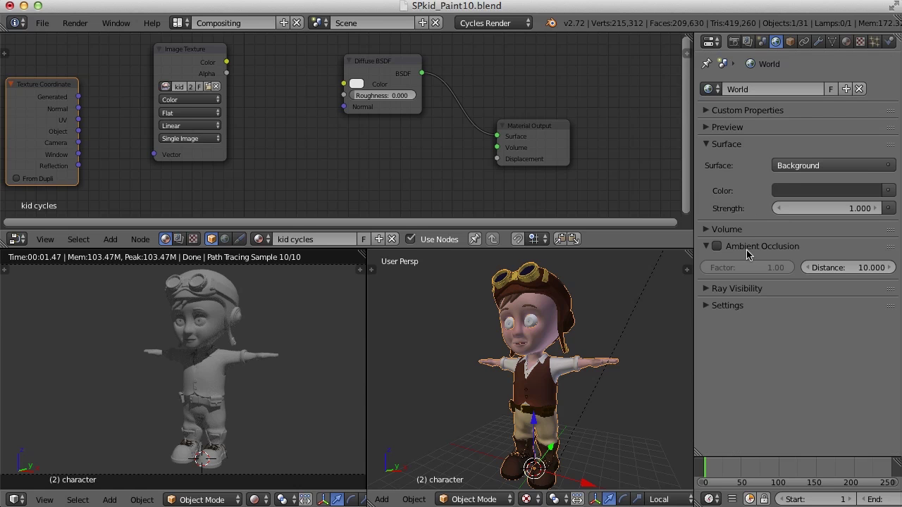
{"action": "left_click", "coordinate": [717, 246]}
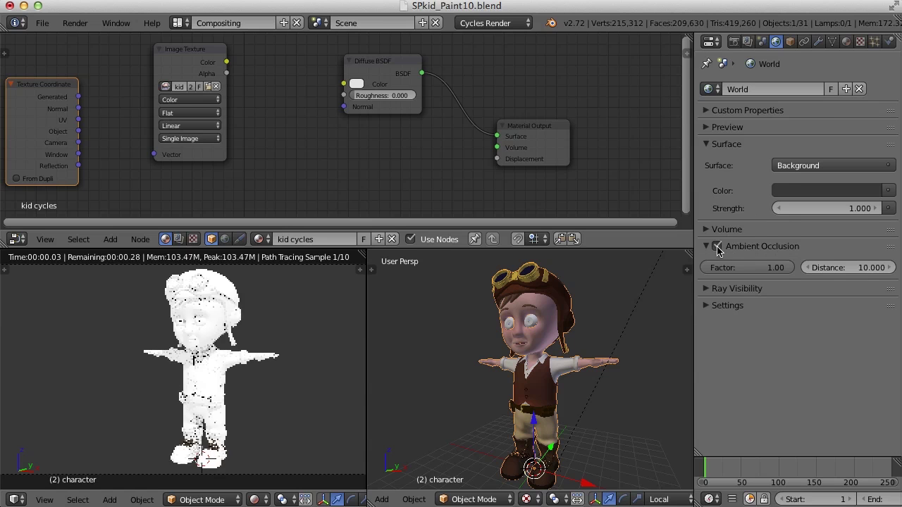
{"action": "left_click_drag", "start_coordinate": [786, 268], "coordinate": [735, 268]}
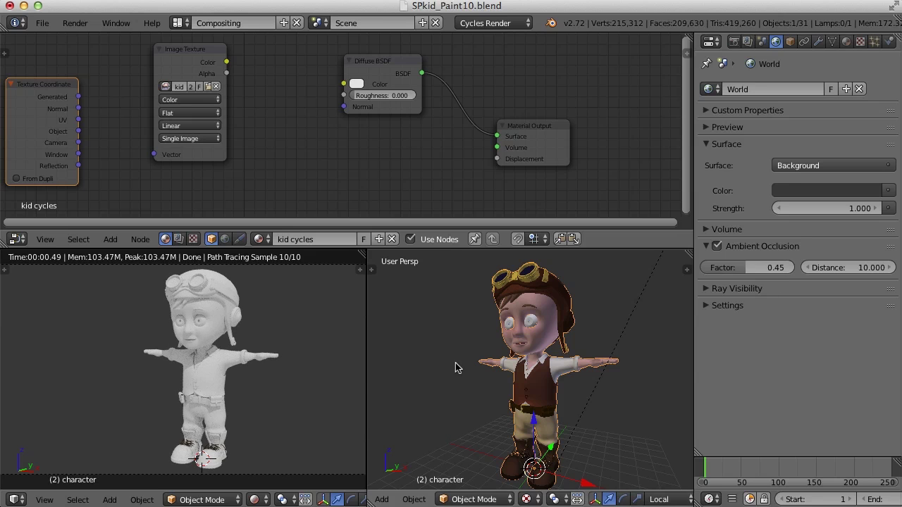
{"action": "scroll", "coordinate": [250, 370], "scroll_direction": "up", "scroll_amount": 1}
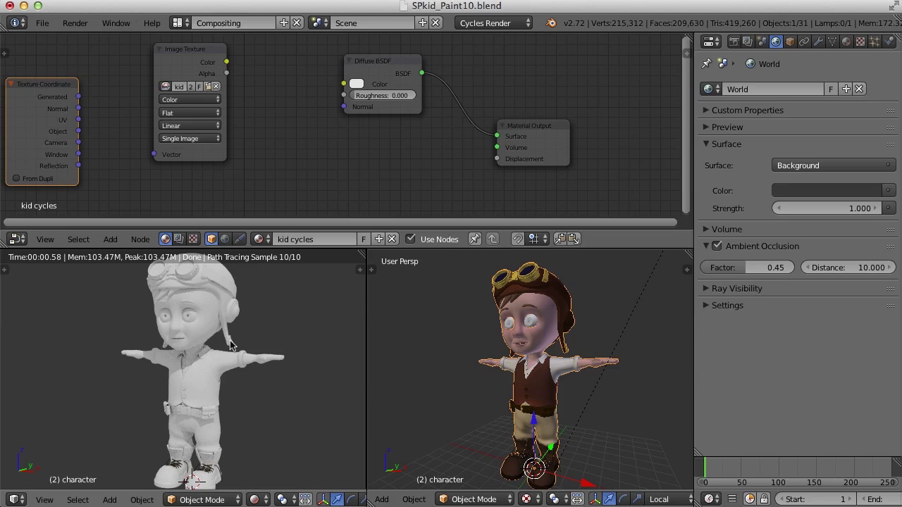
{"action": "left_click_drag", "start_coordinate": [79, 122], "coordinate": [155, 155]}
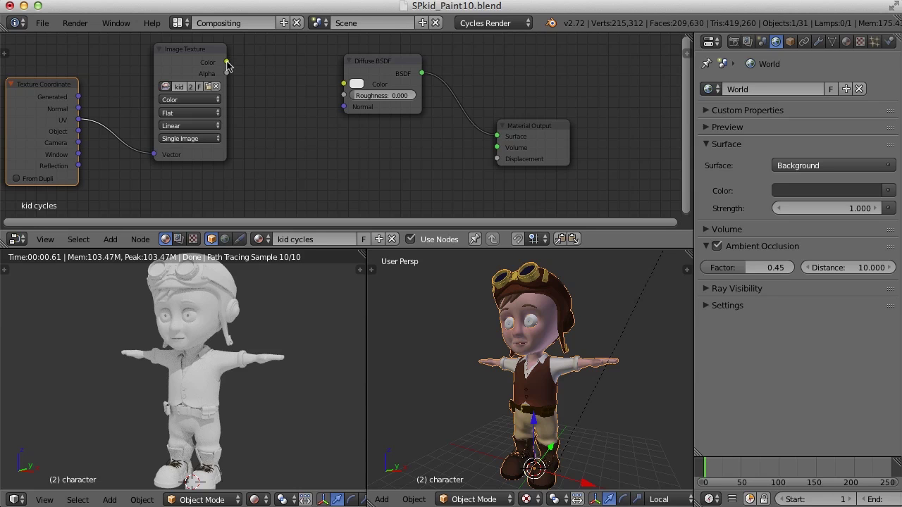
{"action": "left_click_drag", "start_coordinate": [226, 62], "coordinate": [344, 85]}
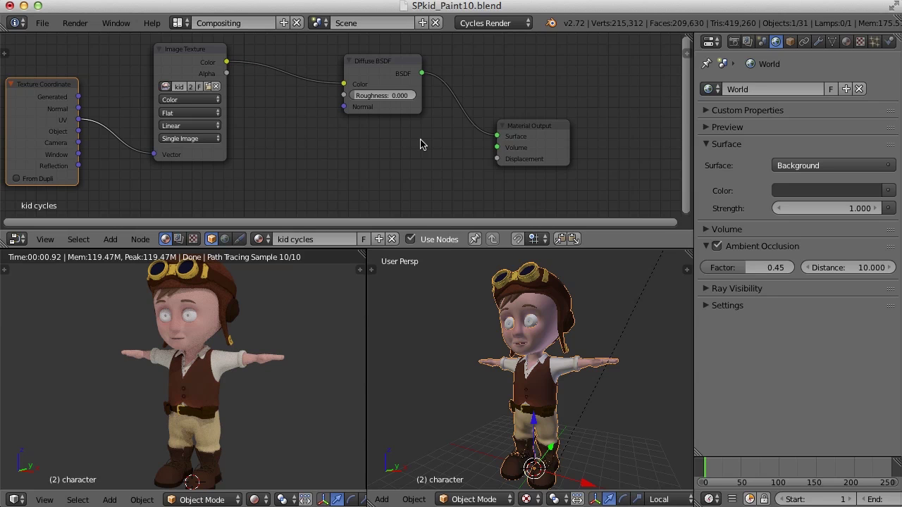
{"action": "key", "text": "KP_0"}
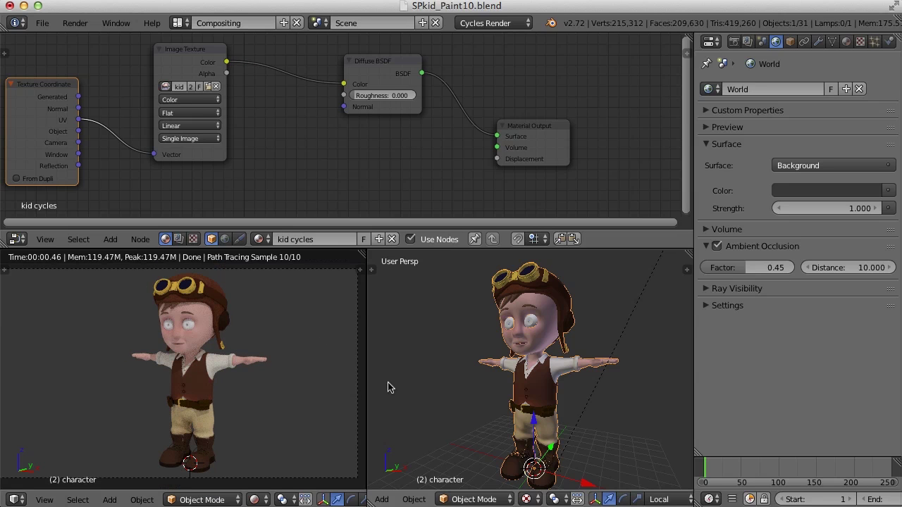
{"action": "scroll", "coordinate": [212, 402], "scroll_direction": "up", "scroll_amount": 6}
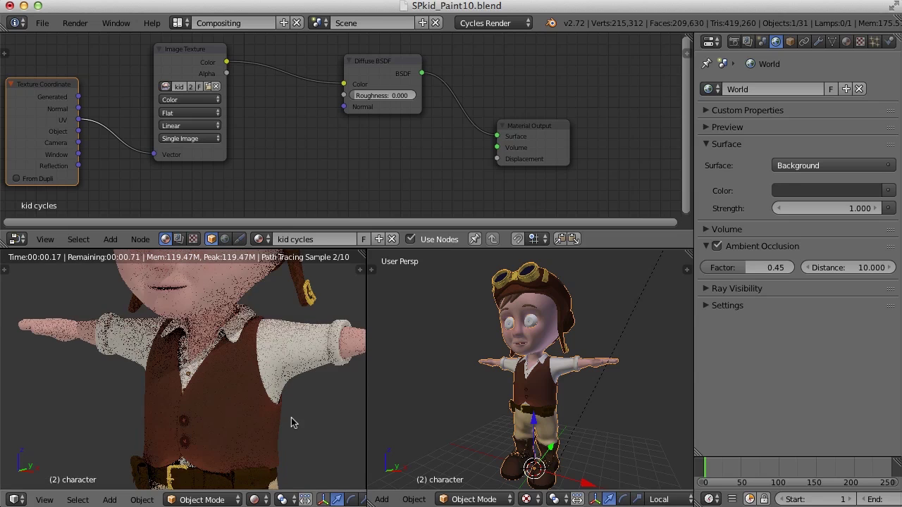
{"action": "scroll", "coordinate": [292, 419], "scroll_direction": "up", "scroll_amount": 2}
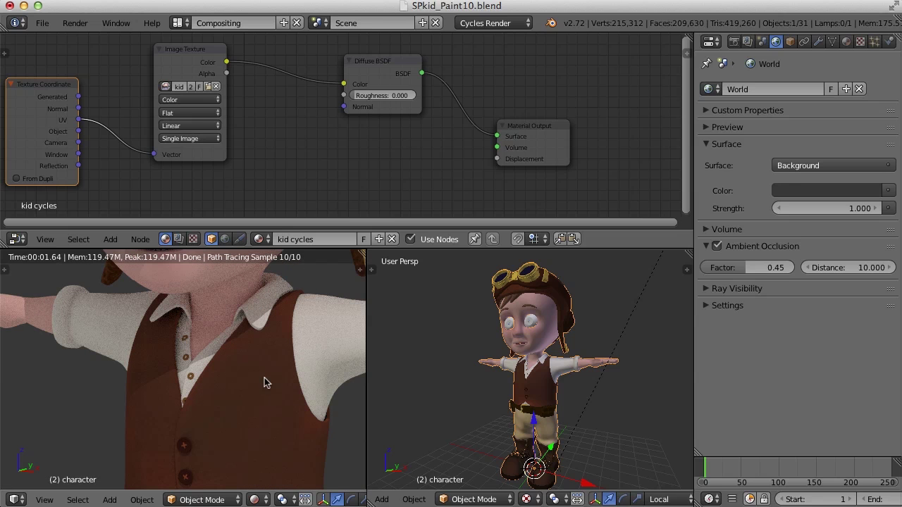
{"action": "scroll", "coordinate": [254, 389], "scroll_direction": "down", "scroll_amount": 8}
{"action": "scroll", "coordinate": [254, 380], "scroll_direction": "up", "scroll_amount": 4}
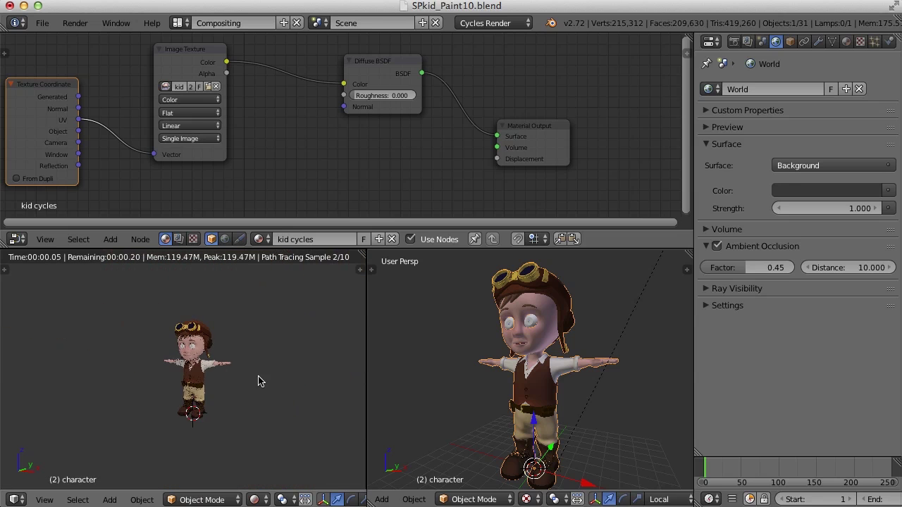
{"action": "scroll", "coordinate": [250, 383], "scroll_direction": "up", "scroll_amount": 6}
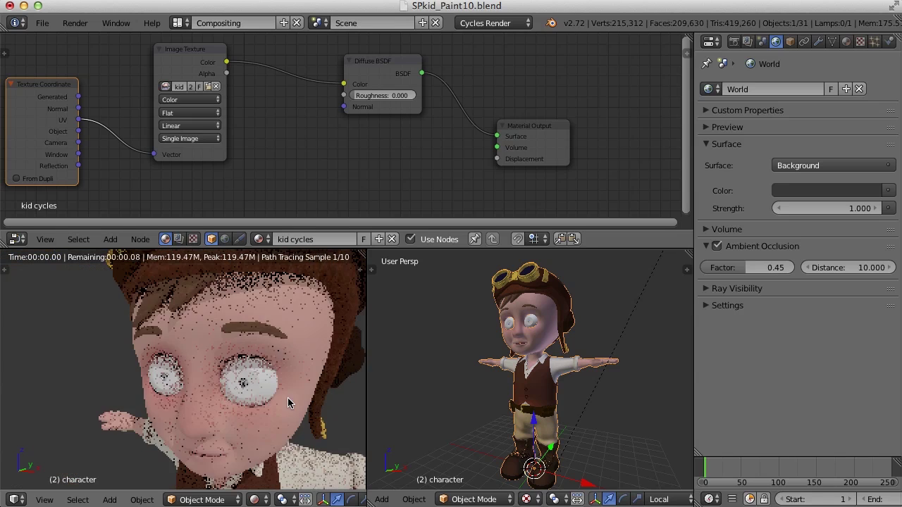
{"action": "scroll", "coordinate": [237, 391], "scroll_direction": "down", "scroll_amount": 3}
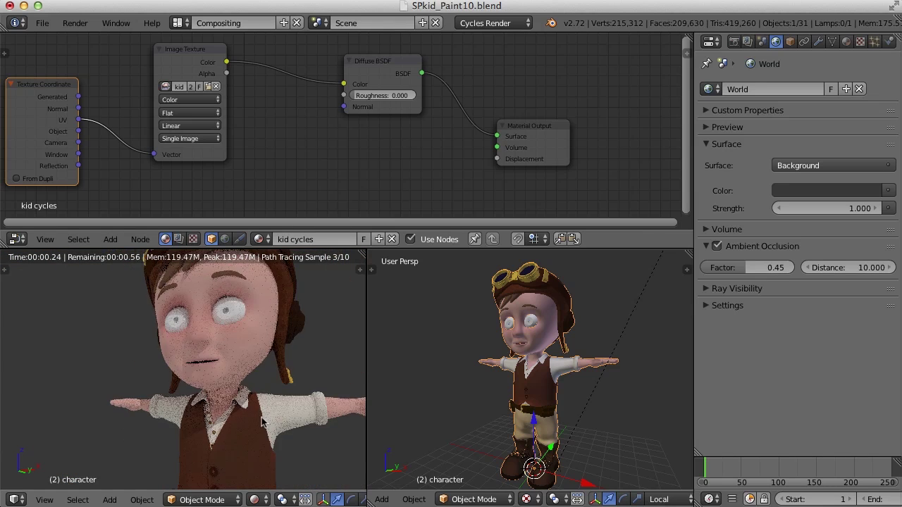
{"action": "middle_click_drag", "start_coordinate": [261, 421], "coordinate": [242, 388]}
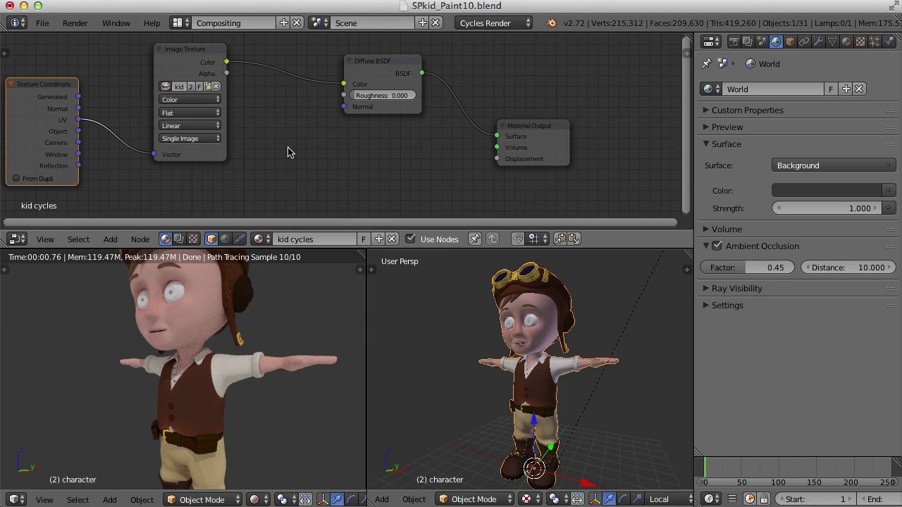
Add a new Image Texture node below the first colour texture and centre the view on it
{"action": "key", "text": "ctrl+z"}
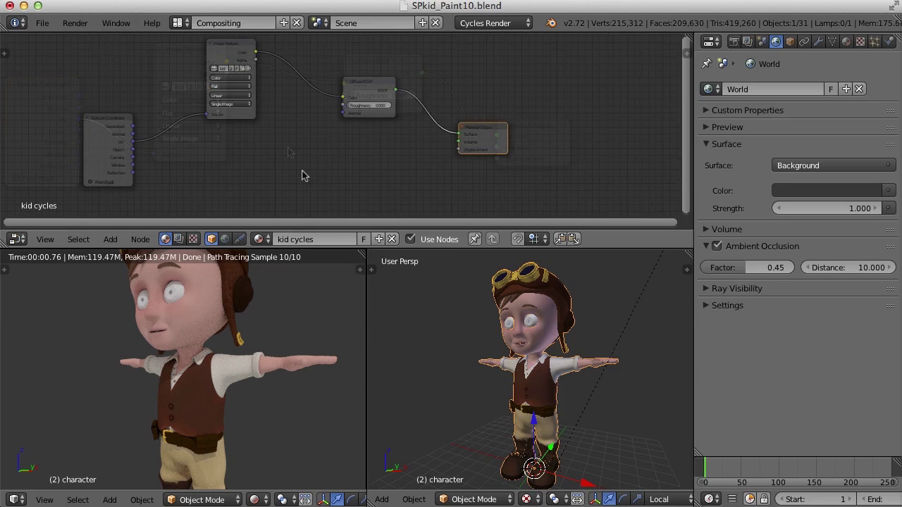
{"action": "key", "text": "shift+a"}
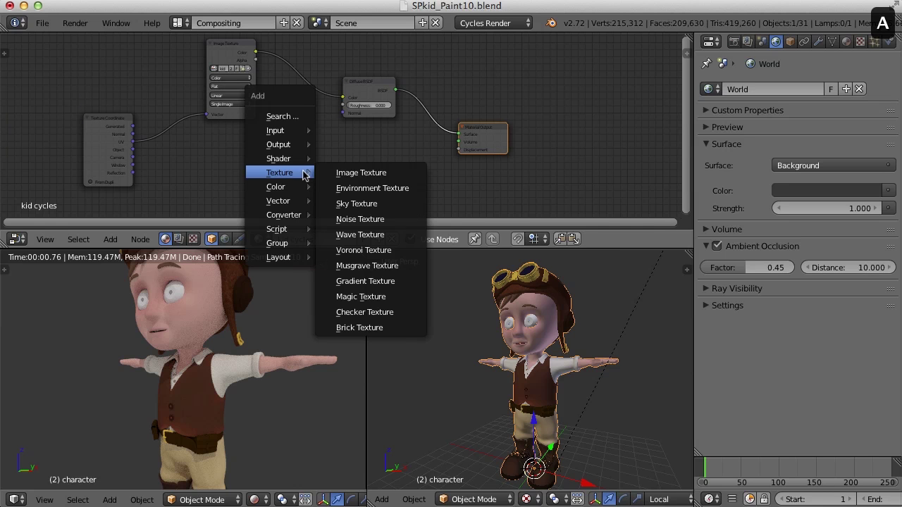
{"action": "left_click", "coordinate": [370, 173]}
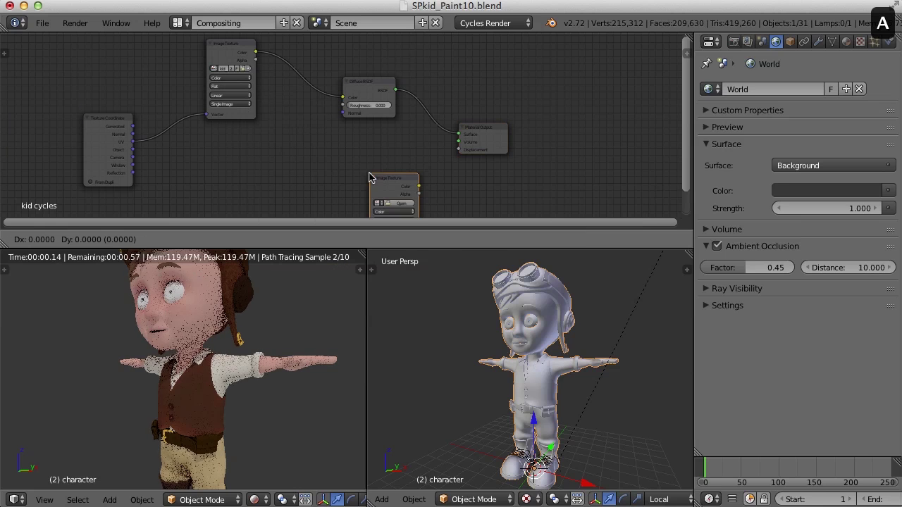
{"action": "left_click", "coordinate": [206, 130]}
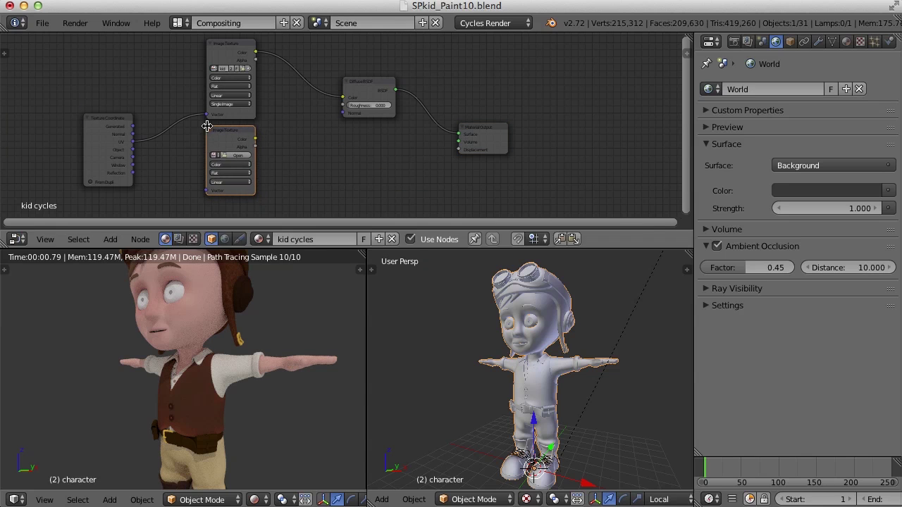
{"action": "scroll", "coordinate": [229, 164], "scroll_direction": "up", "scroll_amount": 2}
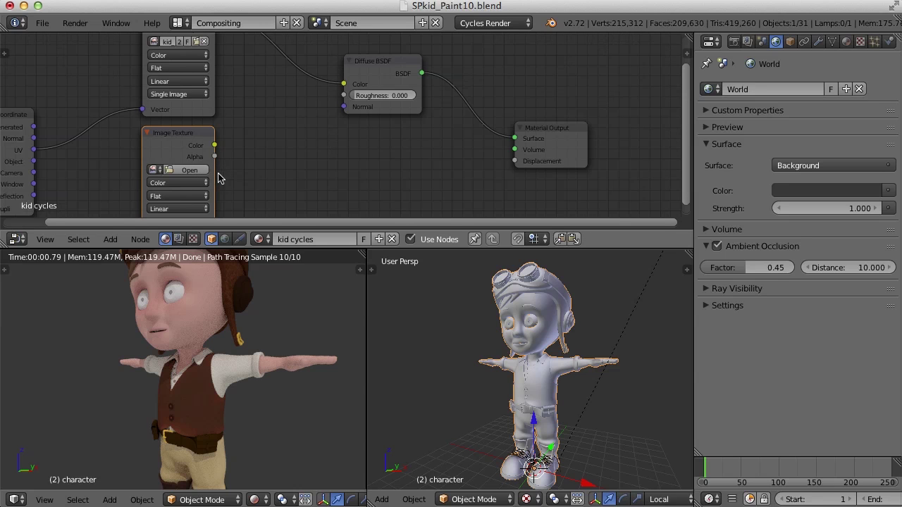
{"action": "key", "text": "KP_Decimal"}
{"action": "scroll", "coordinate": [370, 129], "scroll_direction": "up", "scroll_amount": 3}
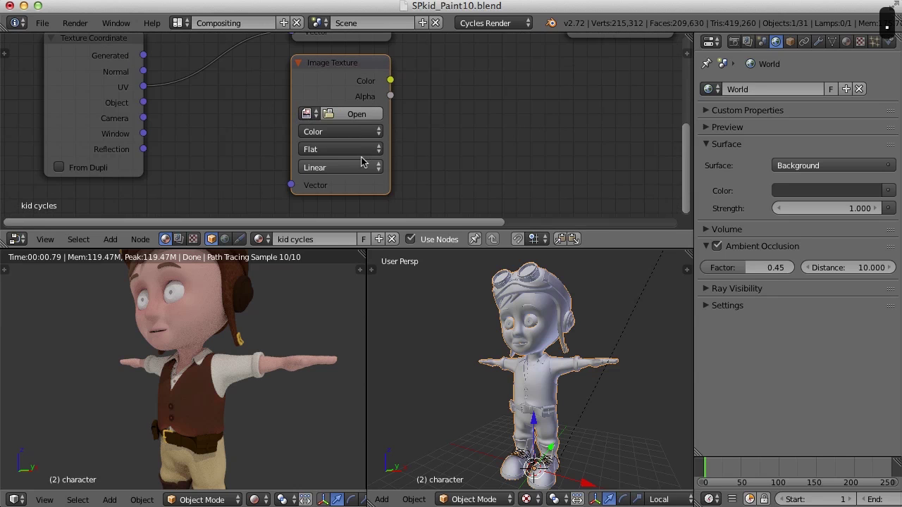
Set the new texture's colour space to Non-Color Data and load kid_NOR.png into it
{"action": "left_click", "coordinate": [351, 134]}
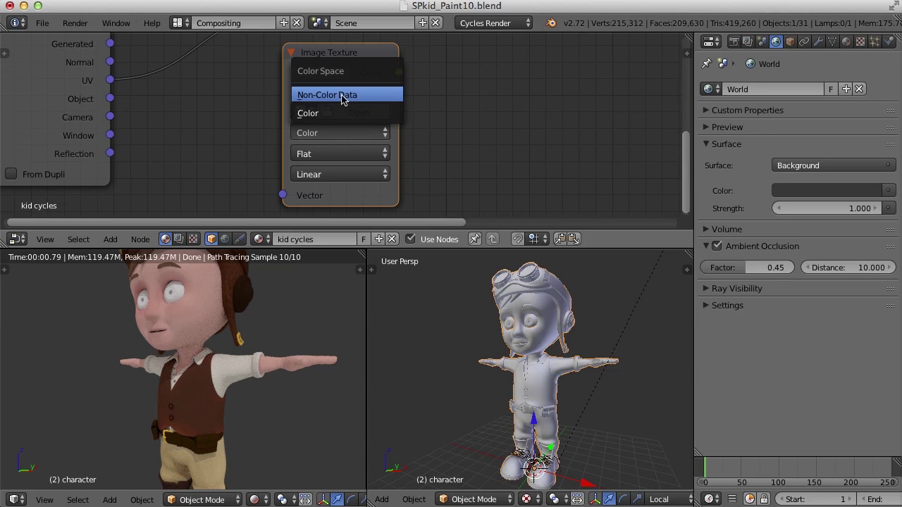
{"action": "left_click", "coordinate": [341, 99]}
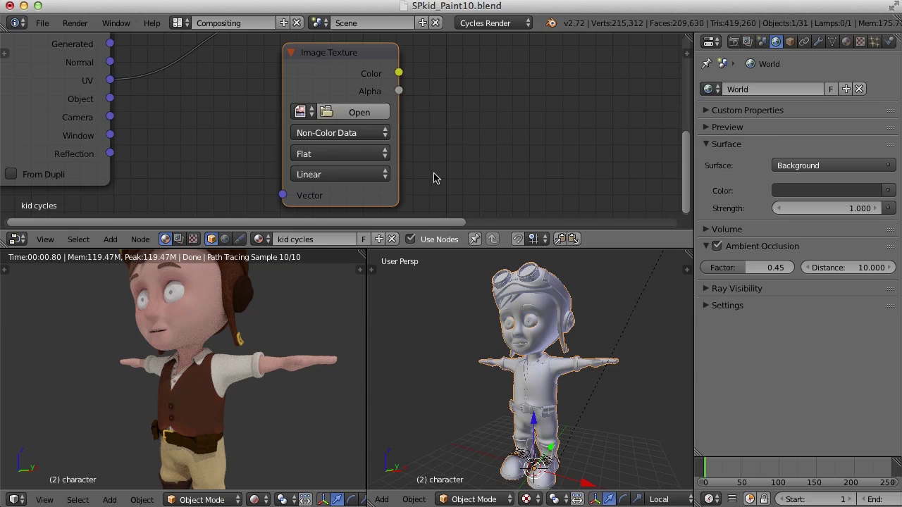
{"action": "left_click", "coordinate": [366, 113]}
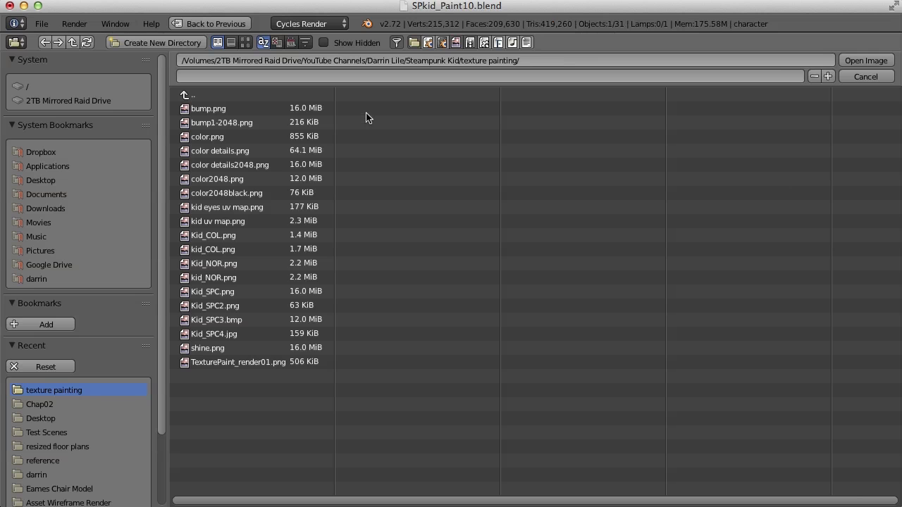
{"action": "left_click", "coordinate": [234, 278]}
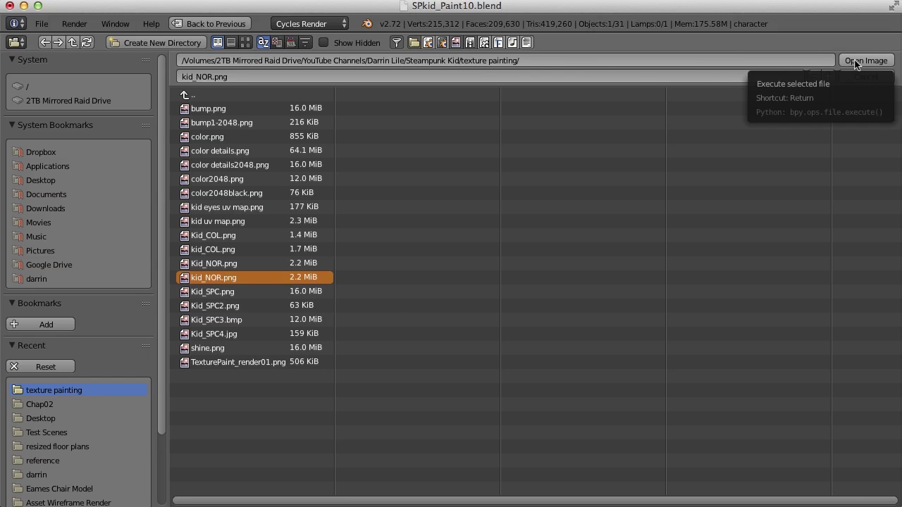
{"action": "key", "text": "Return"}
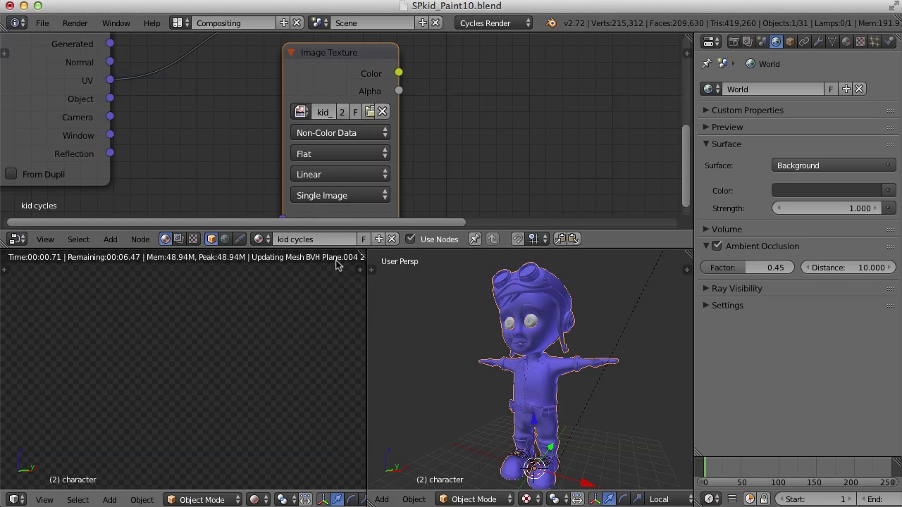
Reframe the node view to show all nodes and reselect the upper colour texture node
{"action": "scroll", "coordinate": [397, 127], "scroll_direction": "down", "scroll_amount": 4}
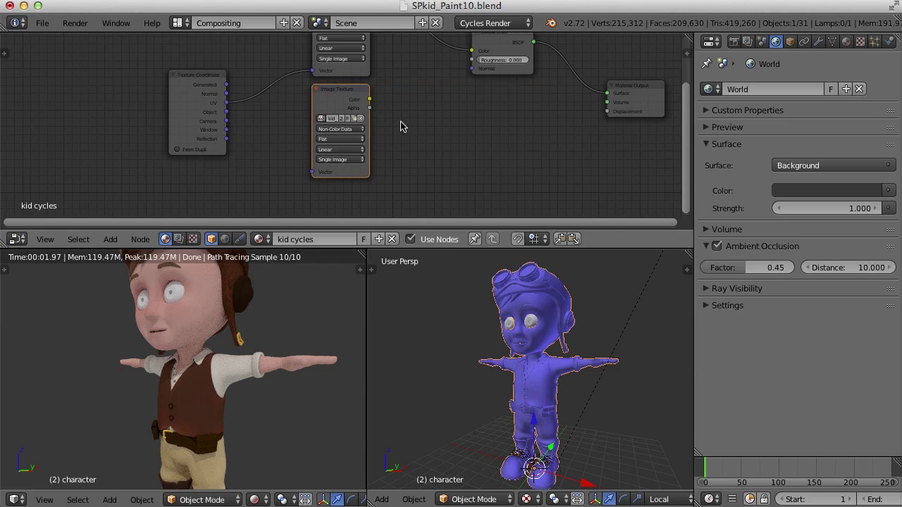
{"action": "middle_click_drag", "start_coordinate": [427, 110], "coordinate": [412, 158]}
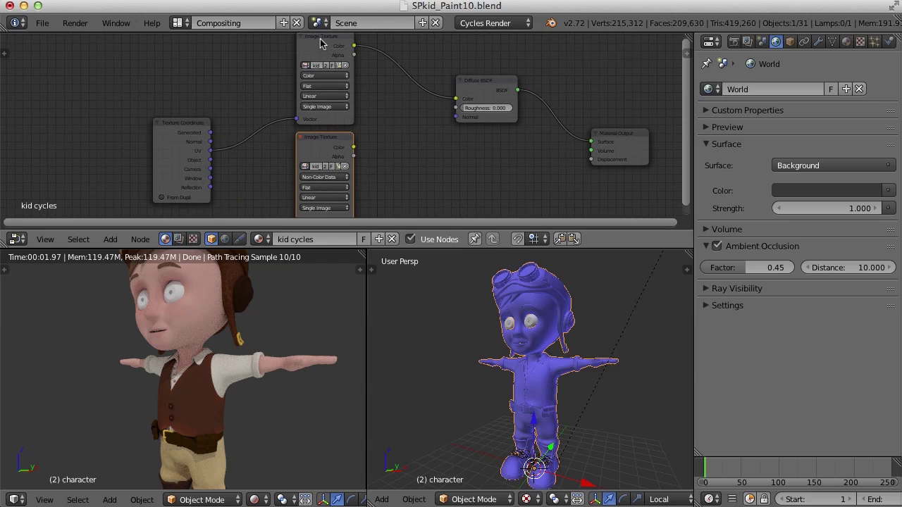
{"action": "left_click", "coordinate": [320, 43]}
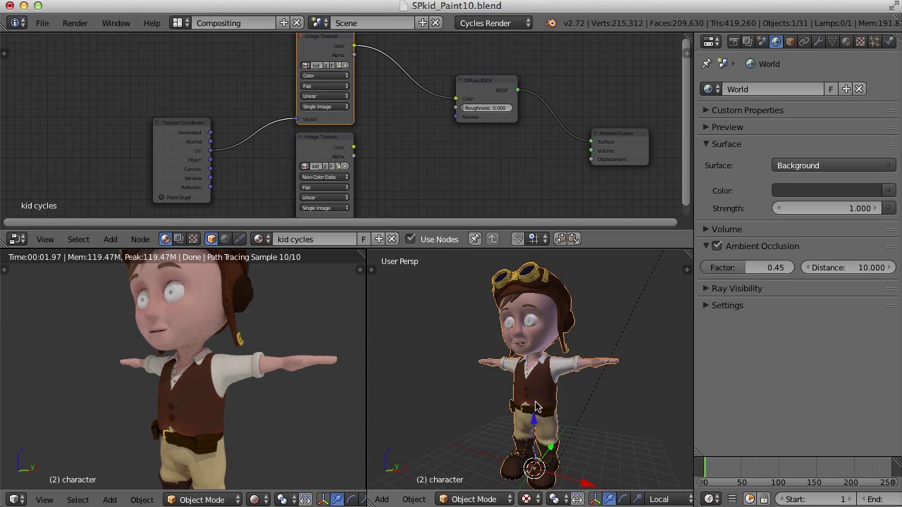
{"action": "scroll", "coordinate": [348, 155], "scroll_direction": "up", "scroll_amount": 4}
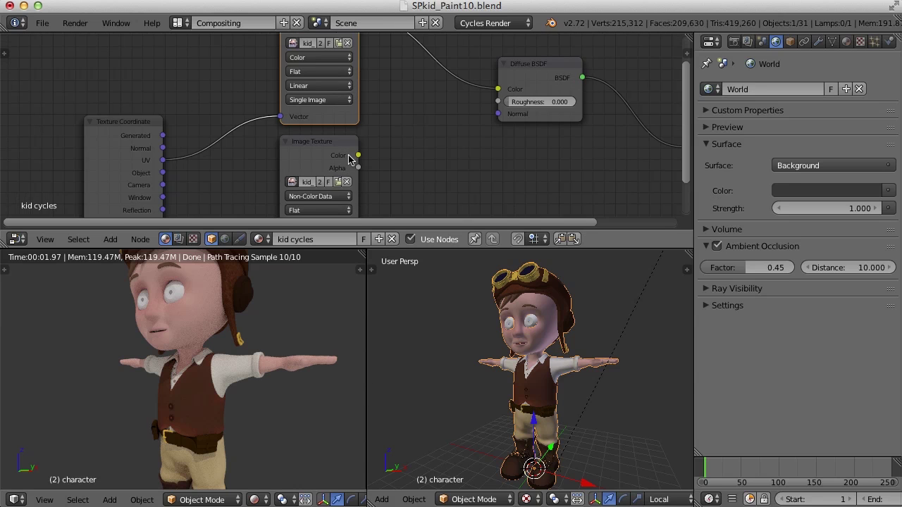
{"action": "middle_click_drag", "start_coordinate": [314, 145], "coordinate": [321, 89]}
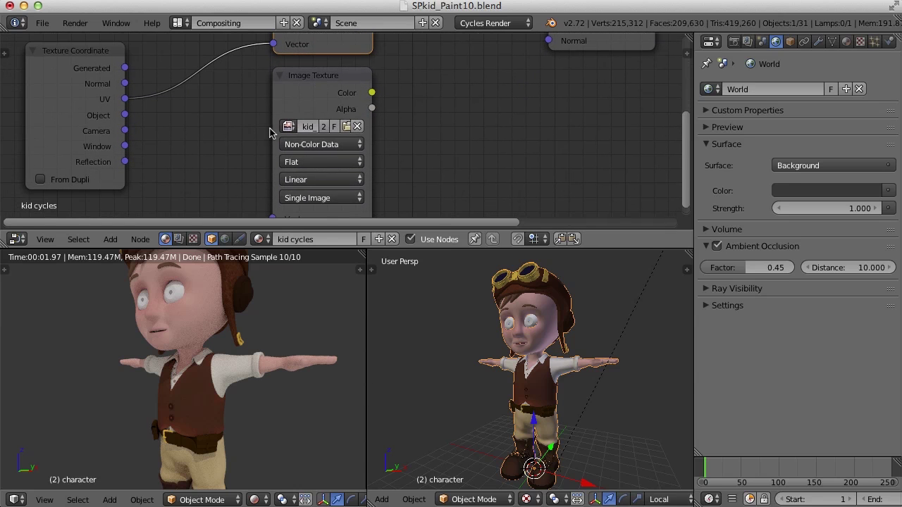
{"action": "scroll", "coordinate": [315, 131], "scroll_direction": "down", "scroll_amount": 1}
{"action": "middle_click_drag", "start_coordinate": [316, 131], "coordinate": [331, 74]}
{"action": "left_click", "coordinate": [331, 73]}
{"action": "scroll", "coordinate": [418, 142], "scroll_direction": "down", "scroll_amount": 3}
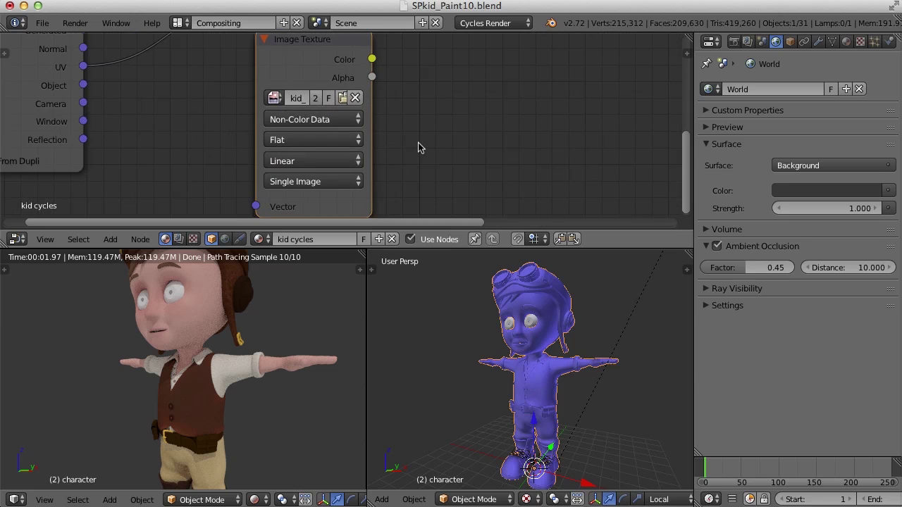
{"action": "left_click", "coordinate": [329, 56]}
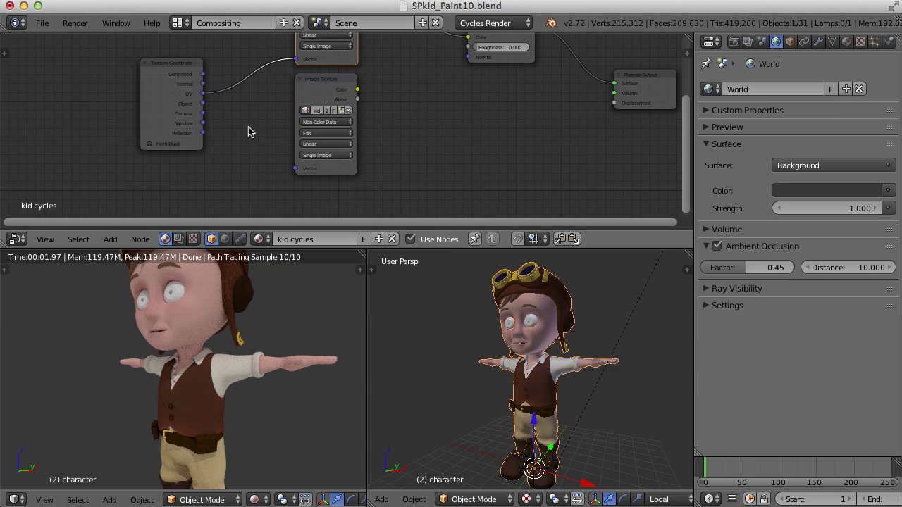
Link Texture Coordinate UV to the kid_NOR texture's Vector, and its Color to Displacement
{"action": "middle_click_drag", "start_coordinate": [268, 111], "coordinate": [215, 130]}
{"action": "left_click_drag", "start_coordinate": [195, 108], "coordinate": [288, 183]}
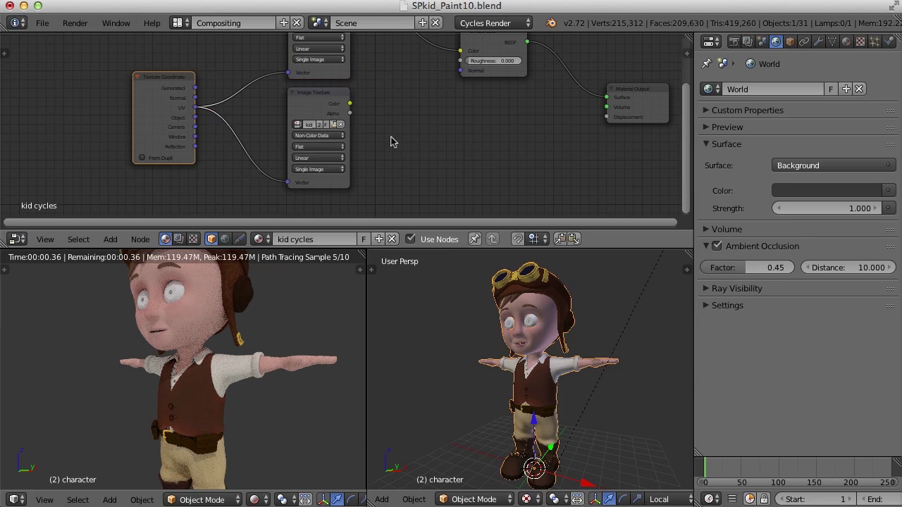
{"action": "middle_click_drag", "start_coordinate": [406, 133], "coordinate": [312, 138]}
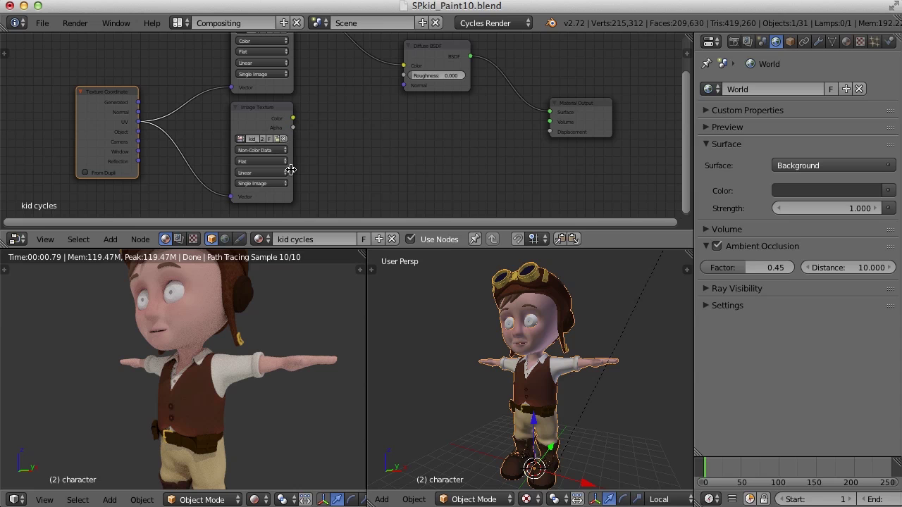
{"action": "left_click_drag", "start_coordinate": [293, 118], "coordinate": [550, 132]}
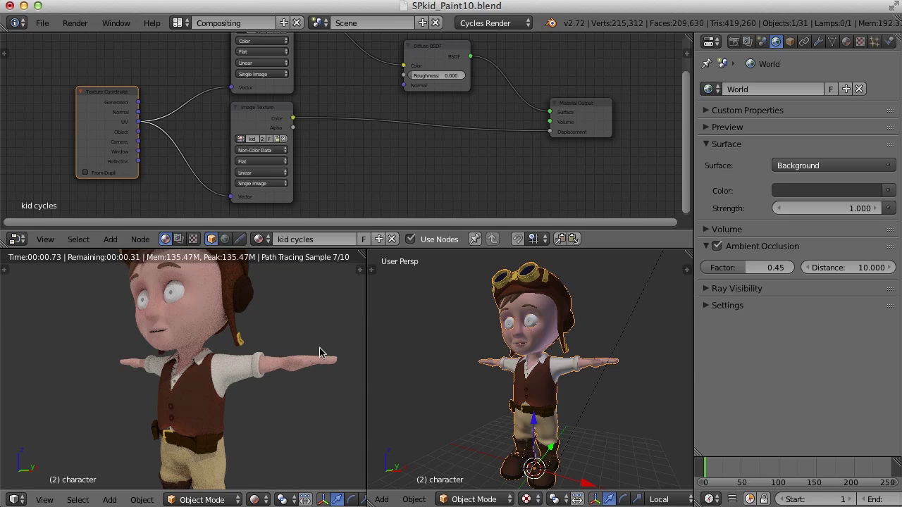
{"action": "scroll", "coordinate": [220, 406], "scroll_direction": "up", "scroll_amount": 5}
{"action": "scroll", "coordinate": [220, 406], "scroll_direction": "down", "scroll_amount": 6, "text": "shift"}
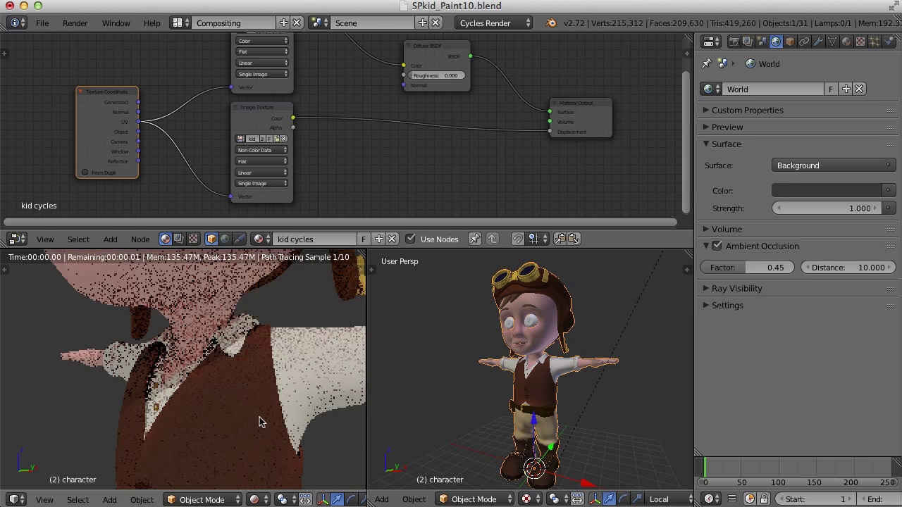
{"action": "scroll", "coordinate": [265, 356], "scroll_direction": "up", "scroll_amount": 3, "text": "shift"}
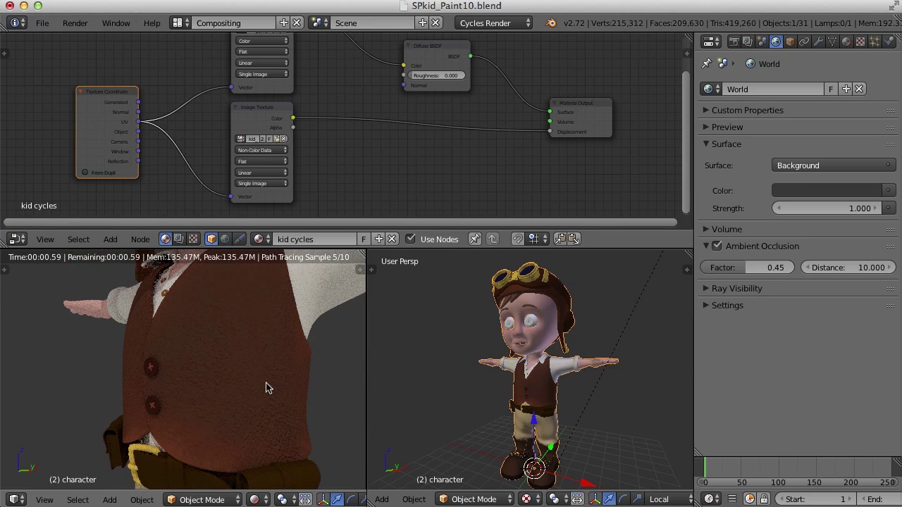
{"action": "scroll", "coordinate": [246, 346], "scroll_direction": "up", "scroll_amount": 2}
{"action": "scroll", "coordinate": [256, 353], "scroll_direction": "up", "scroll_amount": 1}
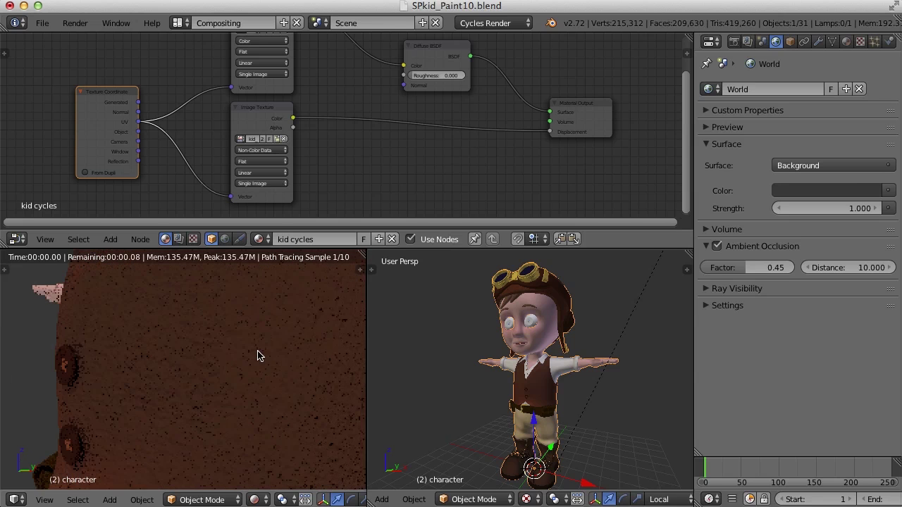
{"action": "scroll", "coordinate": [254, 354], "scroll_direction": "down", "scroll_amount": 2, "text": "ctrl"}
{"action": "scroll", "coordinate": [246, 357], "scroll_direction": "down", "scroll_amount": 2, "text": "ctrl"}
{"action": "scroll", "coordinate": [235, 360], "scroll_direction": "down", "scroll_amount": 4}
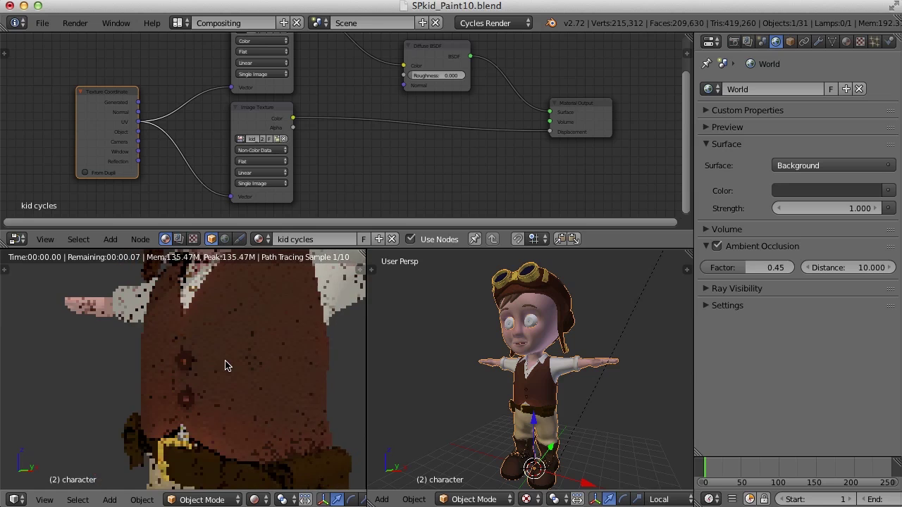
{"action": "scroll", "coordinate": [234, 365], "scroll_direction": "up", "scroll_amount": 2}
{"action": "scroll", "coordinate": [206, 364], "scroll_direction": "up", "scroll_amount": 1}
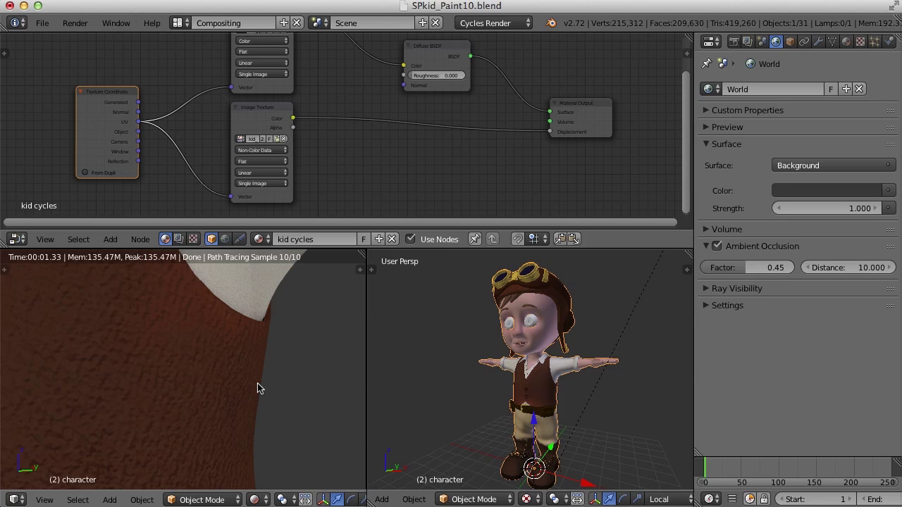
{"action": "scroll", "coordinate": [257, 384], "scroll_direction": "down", "scroll_amount": 3}
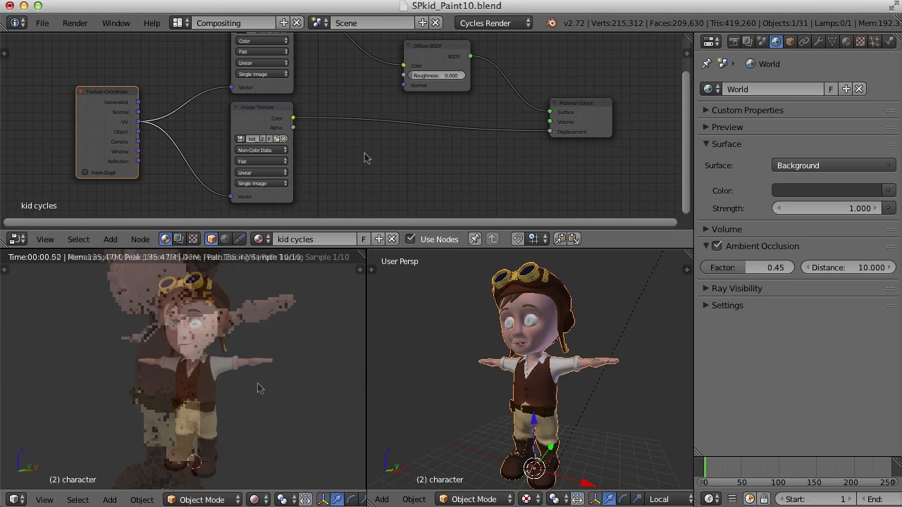
{"action": "scroll", "coordinate": [365, 153], "scroll_direction": "down", "scroll_amount": 3}
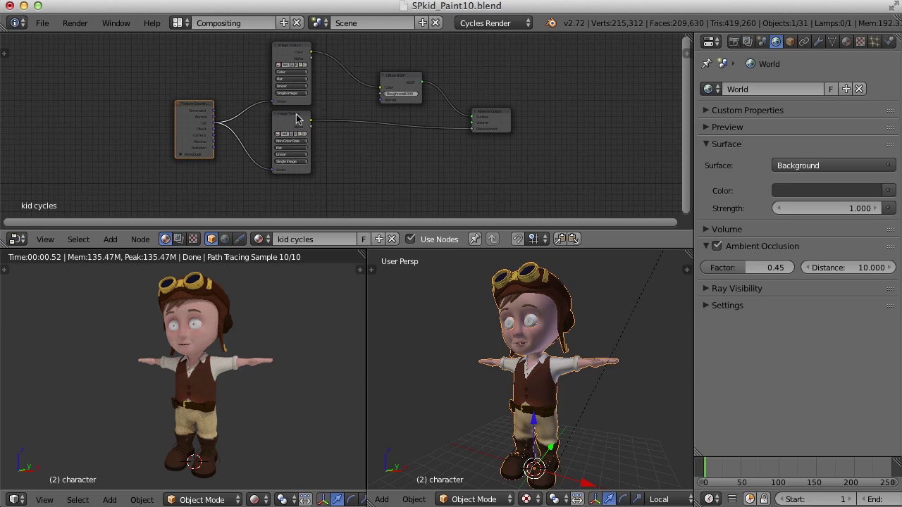
Make room and add an Image Texture node set to Non-Color Data holding shine.png
{"action": "left_click_drag", "start_coordinate": [295, 120], "coordinate": [296, 195]}
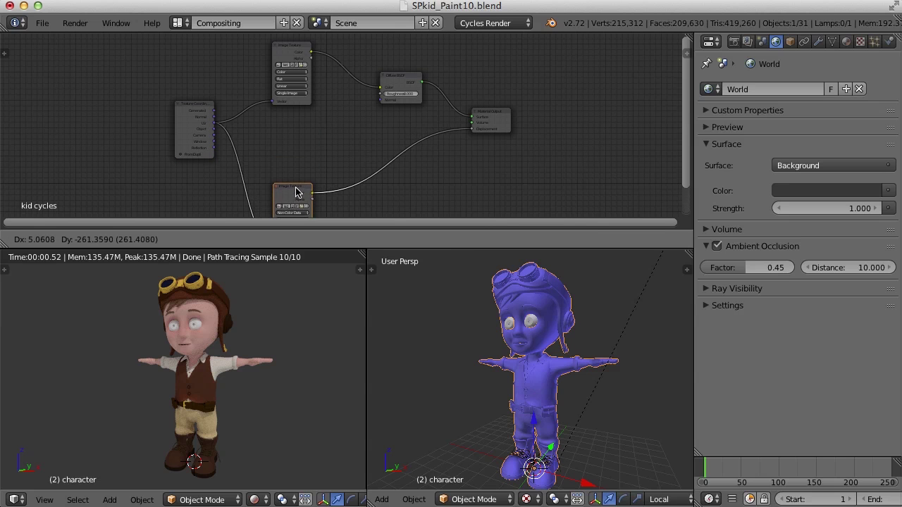
{"action": "key", "text": "shift+a"}
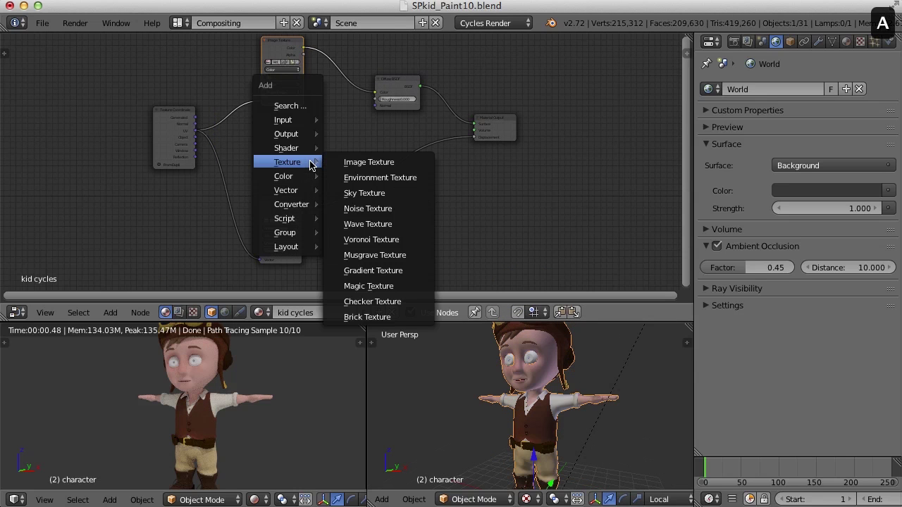
{"action": "left_click", "coordinate": [363, 162]}
{"action": "left_click", "coordinate": [261, 126]}
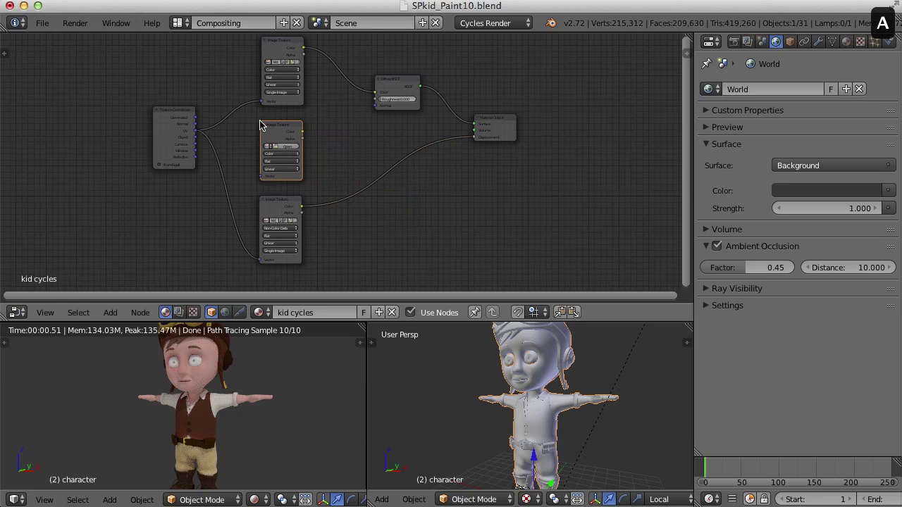
{"action": "scroll", "coordinate": [288, 131], "scroll_direction": "up", "scroll_amount": 5}
{"action": "left_click", "coordinate": [298, 152]}
{"action": "left_click", "coordinate": [299, 121]}
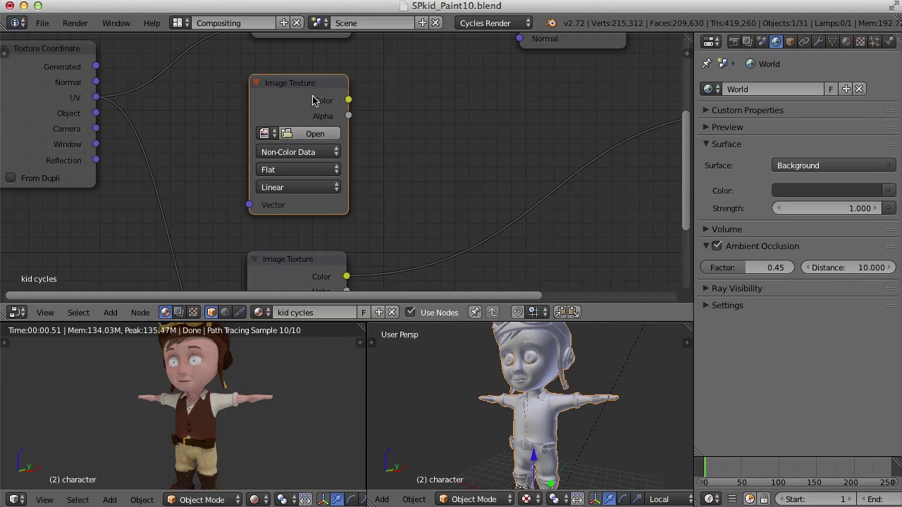
{"action": "left_click", "coordinate": [315, 134]}
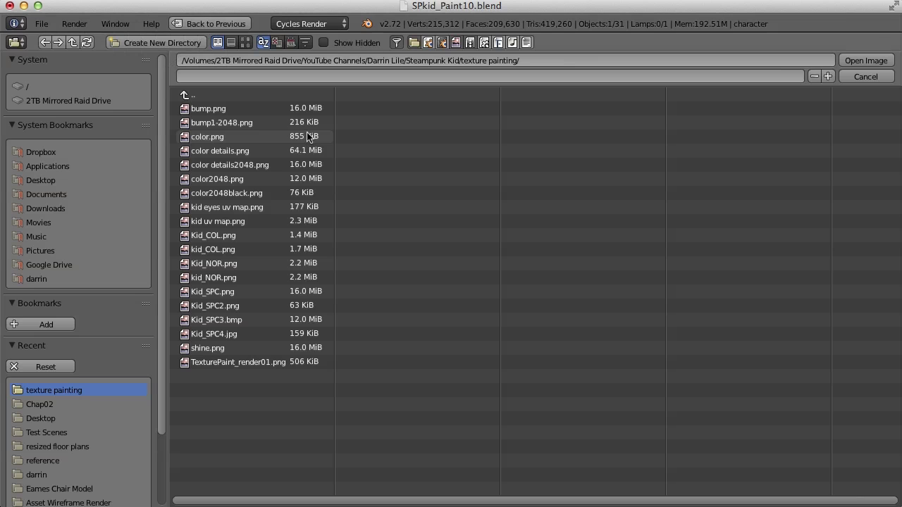
{"action": "left_click", "coordinate": [227, 351]}
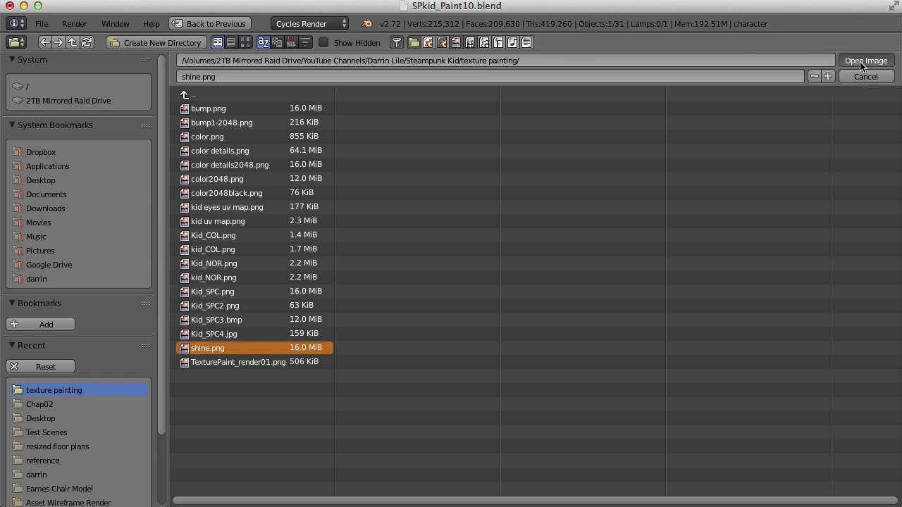
{"action": "key", "text": "Return"}
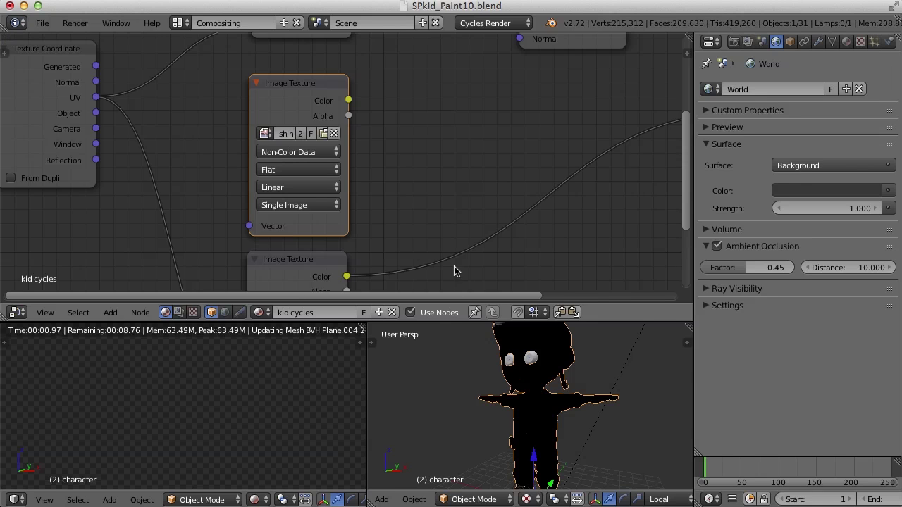
Preview the colour, shine and bottom textures on the model in turn
{"action": "middle_click_drag", "start_coordinate": [439, 198], "coordinate": [425, 202]}
{"action": "left_click", "coordinate": [305, 106]}
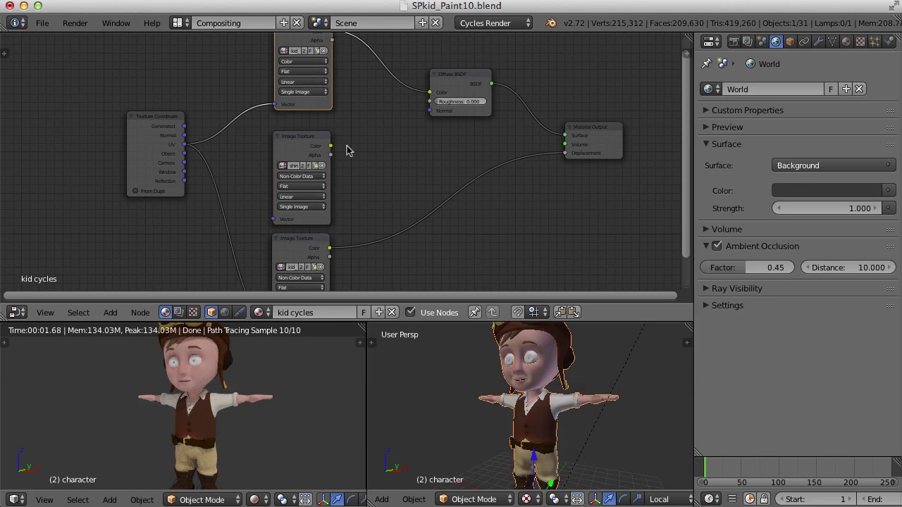
{"action": "left_click", "coordinate": [305, 161]}
{"action": "left_click", "coordinate": [297, 245]}
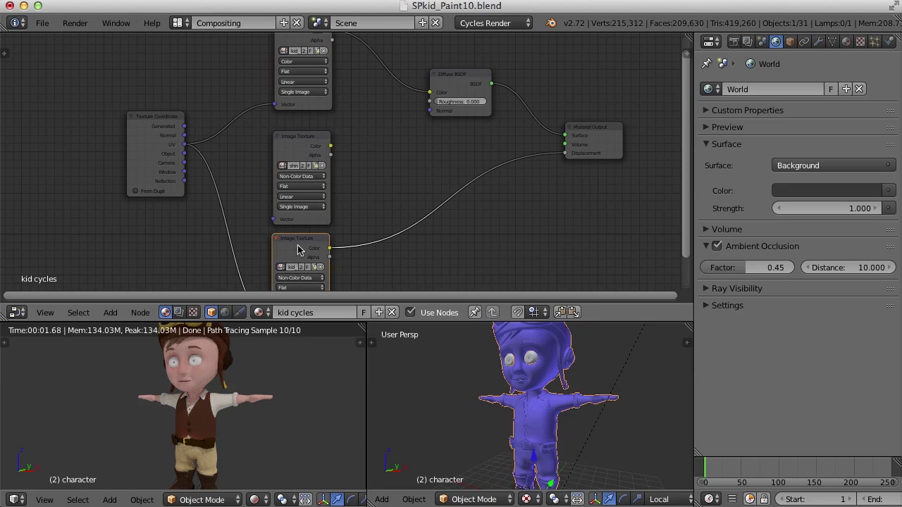
{"action": "left_click", "coordinate": [315, 135]}
{"action": "left_click", "coordinate": [313, 107]}
Link the Texture Coordinate UV output into the shine texture's Vector input
{"action": "left_click_drag", "start_coordinate": [297, 146], "coordinate": [295, 140]}
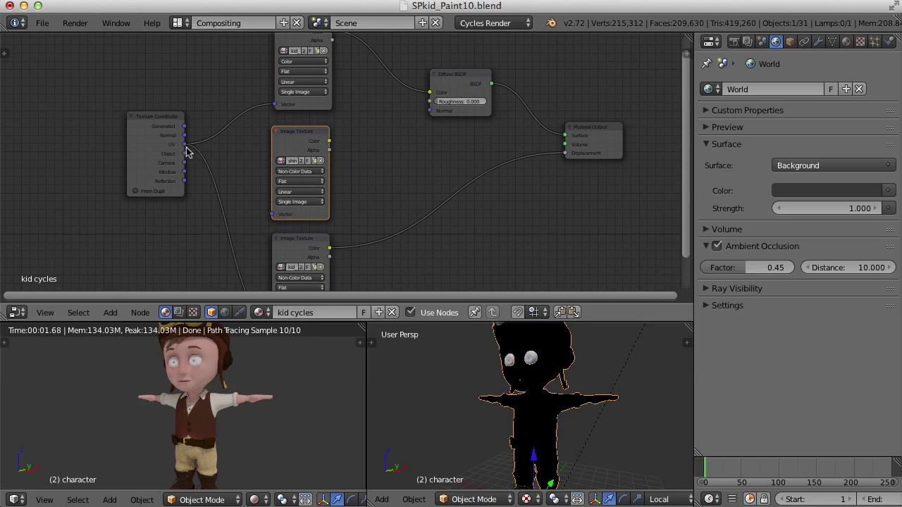
{"action": "left_click_drag", "start_coordinate": [185, 147], "coordinate": [272, 215]}
{"action": "left_click", "coordinate": [311, 102]}
{"action": "scroll", "coordinate": [364, 127], "scroll_direction": "down", "scroll_amount": 1}
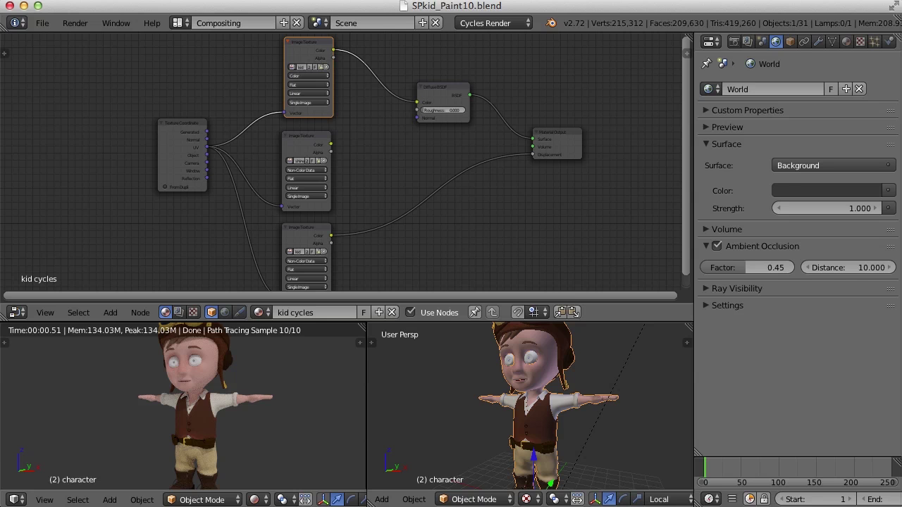
Add a Glossy BSDF shader node below the Diffuse BSDF
{"action": "scroll", "coordinate": [539, 116], "scroll_direction": "up", "scroll_amount": 2}
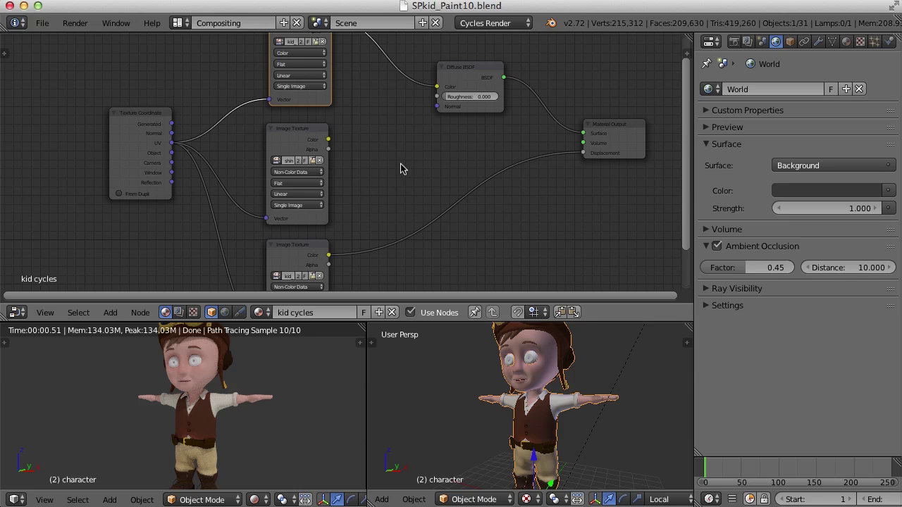
{"action": "key", "text": "shift+a"}
{"action": "mouse_move", "coordinate": [401, 166]}
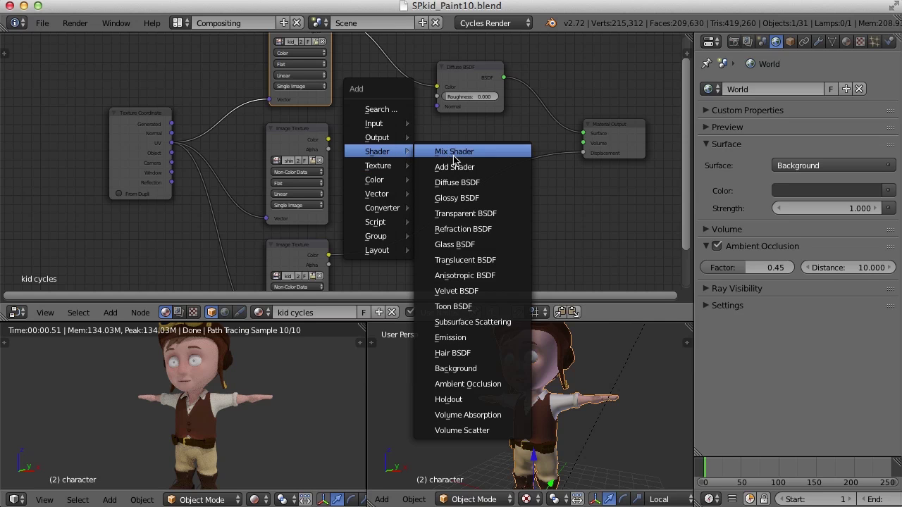
{"action": "left_click", "coordinate": [505, 204]}
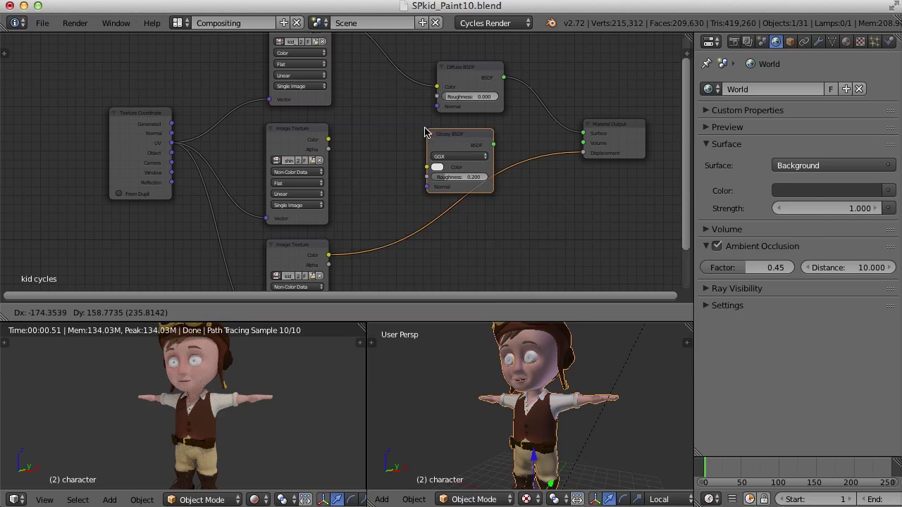
{"action": "left_click", "coordinate": [379, 131]}
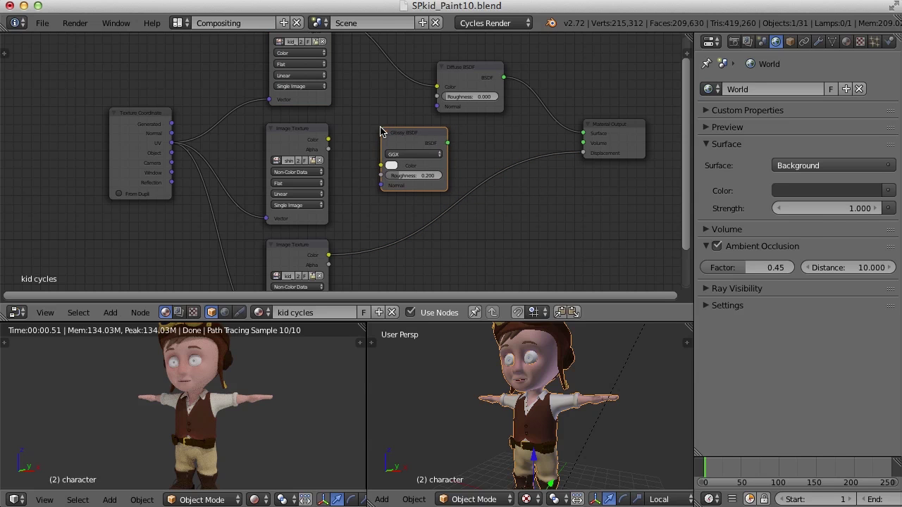
Spread the Material Output, Glossy BSDF and Diffuse BSDF nodes apart to make room
{"action": "left_click_drag", "start_coordinate": [614, 129], "coordinate": [629, 179]}
{"action": "left_click_drag", "start_coordinate": [414, 136], "coordinate": [447, 146]}
{"action": "left_click_drag", "start_coordinate": [465, 71], "coordinate": [442, 54]}
{"action": "left_click_drag", "start_coordinate": [446, 144], "coordinate": [444, 129]}
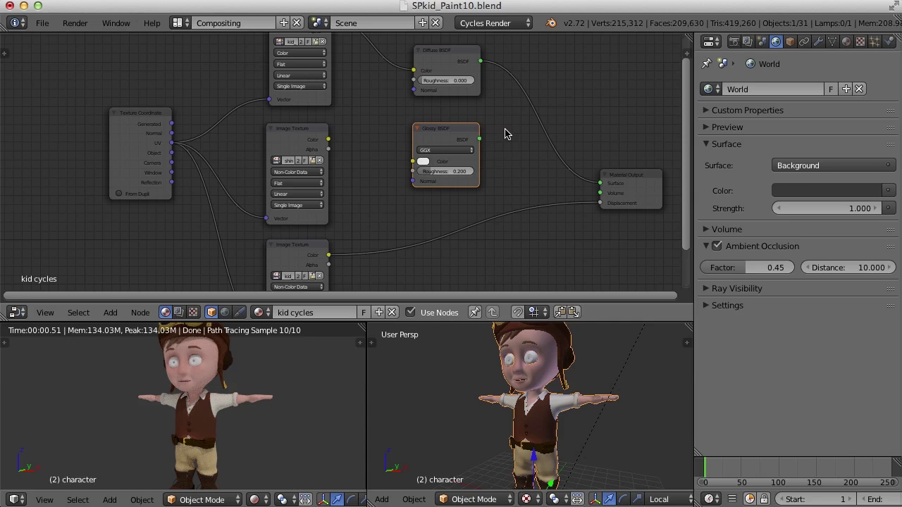
{"action": "key", "text": "shift+a"}
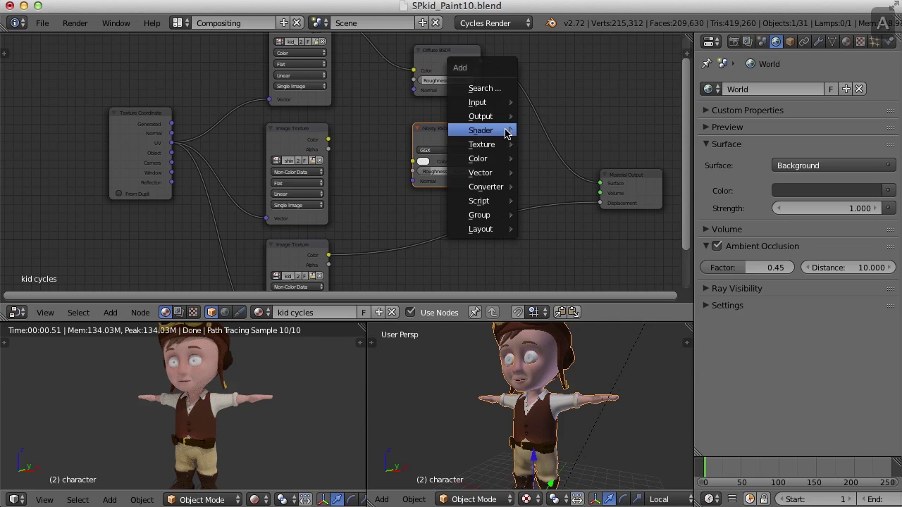
{"action": "mouse_move", "coordinate": [506, 133]}
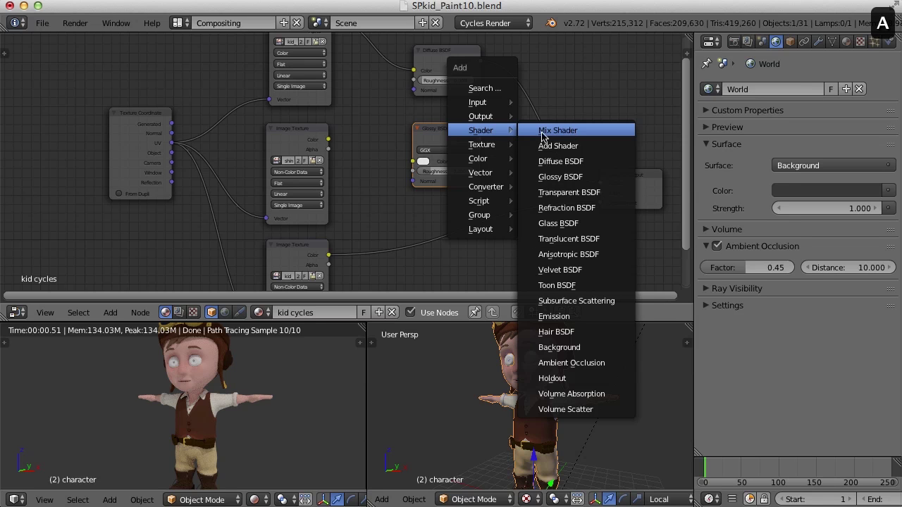
Insert a Mix Shader on the Diffuse-to-Output link and connect Glossy to its second Shader input
{"action": "left_click", "coordinate": [580, 135]}
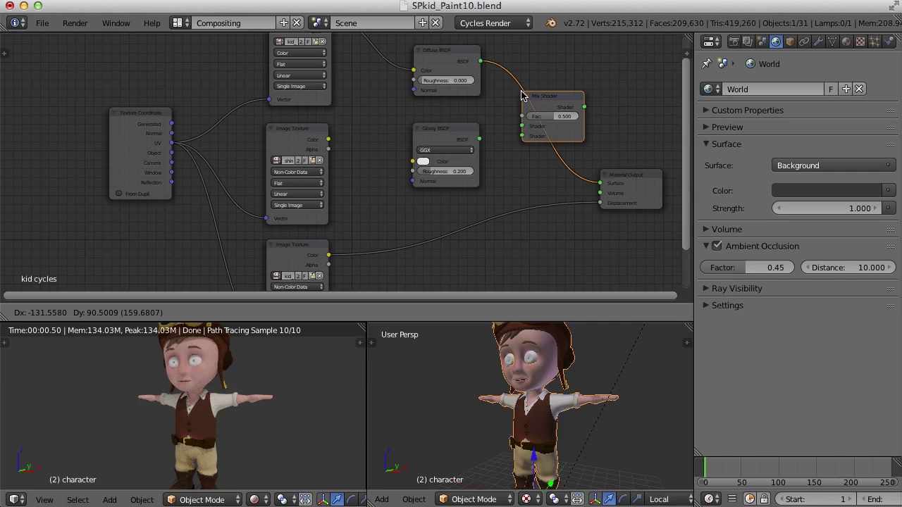
{"action": "left_click", "coordinate": [522, 95]}
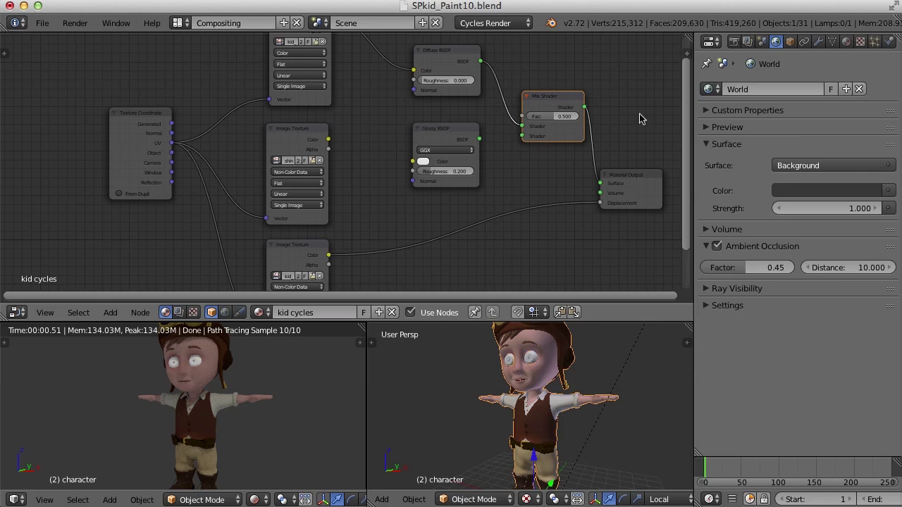
{"action": "left_click_drag", "start_coordinate": [543, 97], "coordinate": [539, 90]}
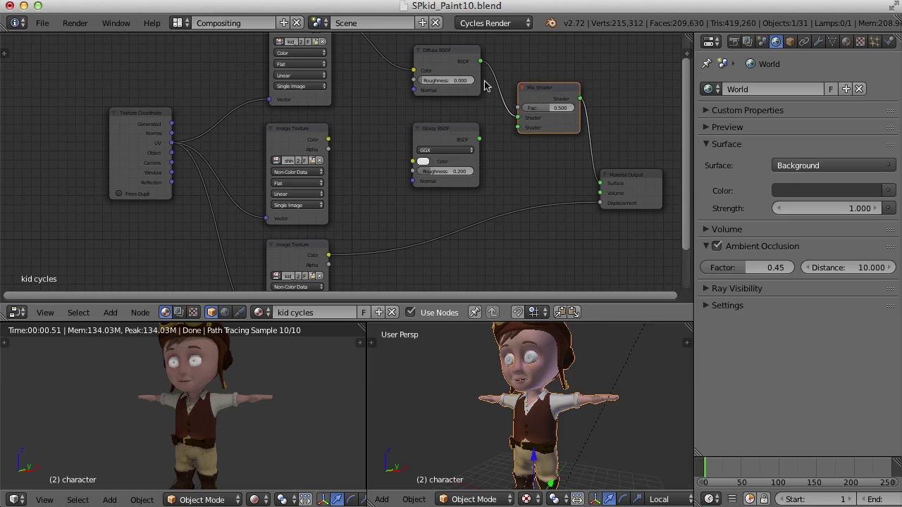
{"action": "scroll", "coordinate": [525, 115], "scroll_direction": "up", "scroll_amount": 1}
{"action": "scroll", "coordinate": [457, 177], "scroll_direction": "up", "scroll_amount": 2}
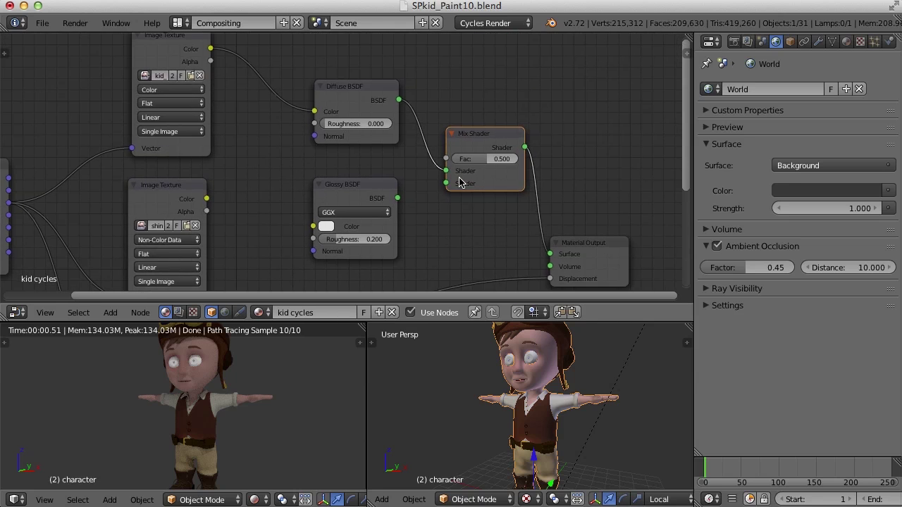
{"action": "middle_click_drag", "start_coordinate": [498, 190], "coordinate": [461, 170]}
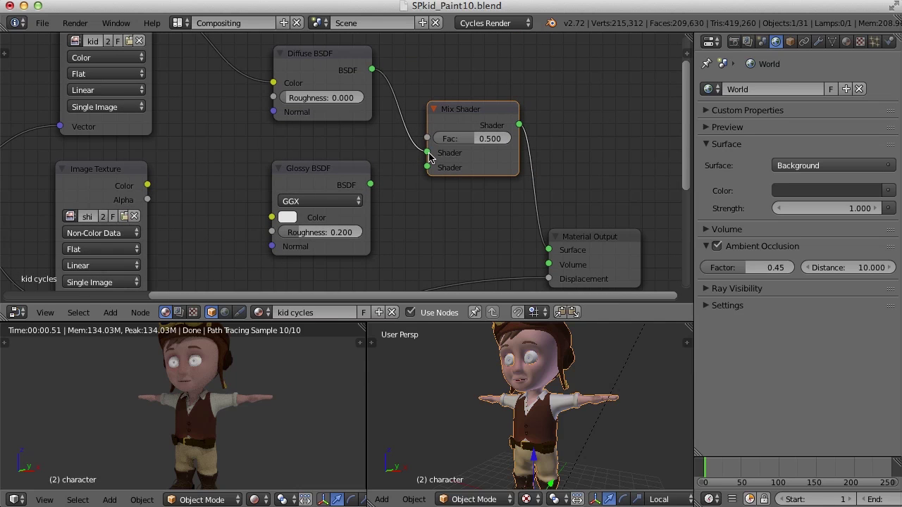
{"action": "left_click_drag", "start_coordinate": [371, 184], "coordinate": [427, 167]}
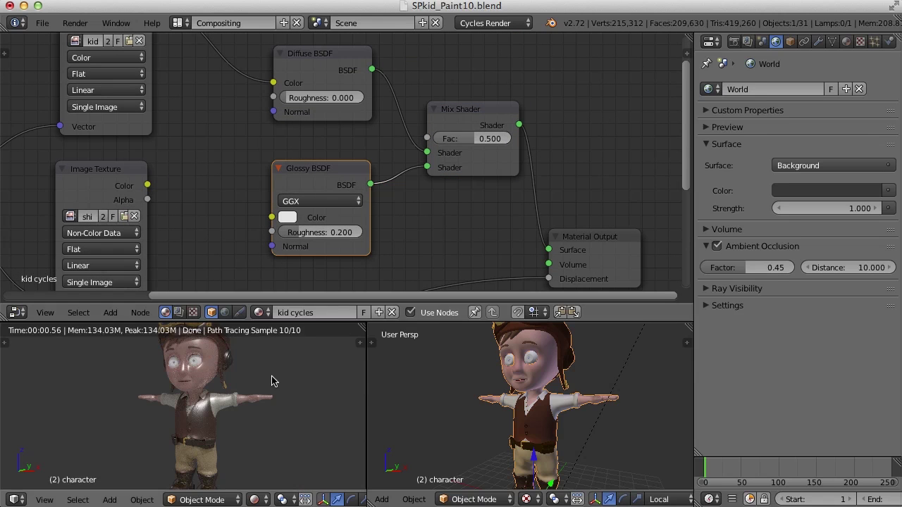
Shift the Mix Shader, Glossy and Diffuse nodes rightward to tidy the layout
{"action": "scroll", "coordinate": [226, 409], "scroll_direction": "up", "scroll_amount": 5}
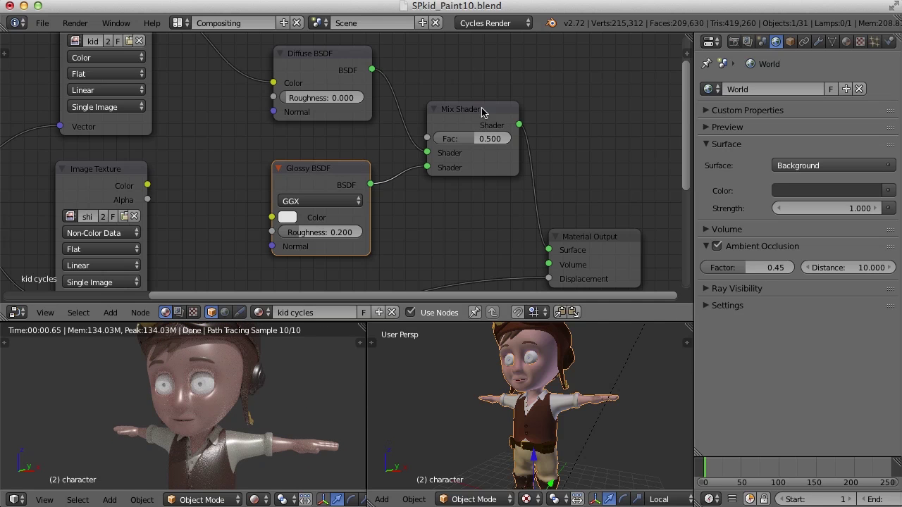
{"action": "left_click_drag", "start_coordinate": [476, 110], "coordinate": [518, 109]}
{"action": "left_click_drag", "start_coordinate": [322, 171], "coordinate": [347, 176]}
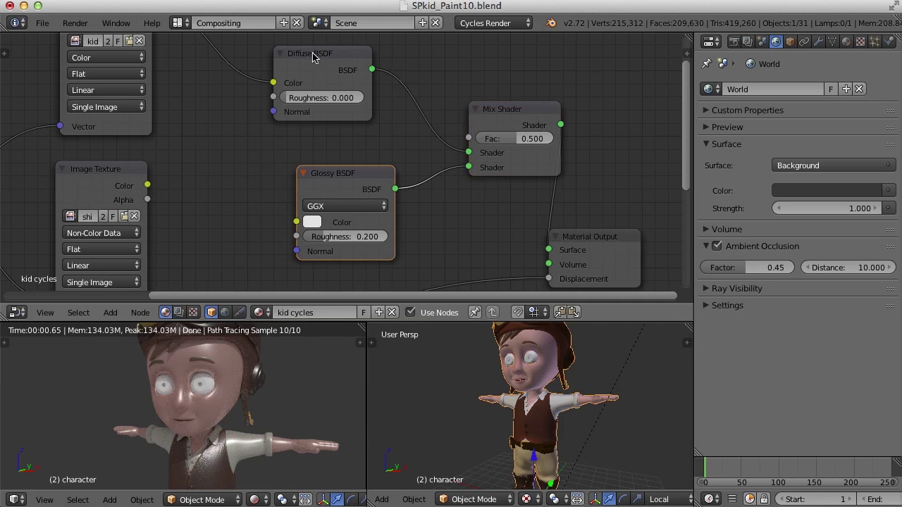
{"action": "left_click_drag", "start_coordinate": [316, 56], "coordinate": [329, 54]}
{"action": "left_click_drag", "start_coordinate": [354, 176], "coordinate": [346, 180]}
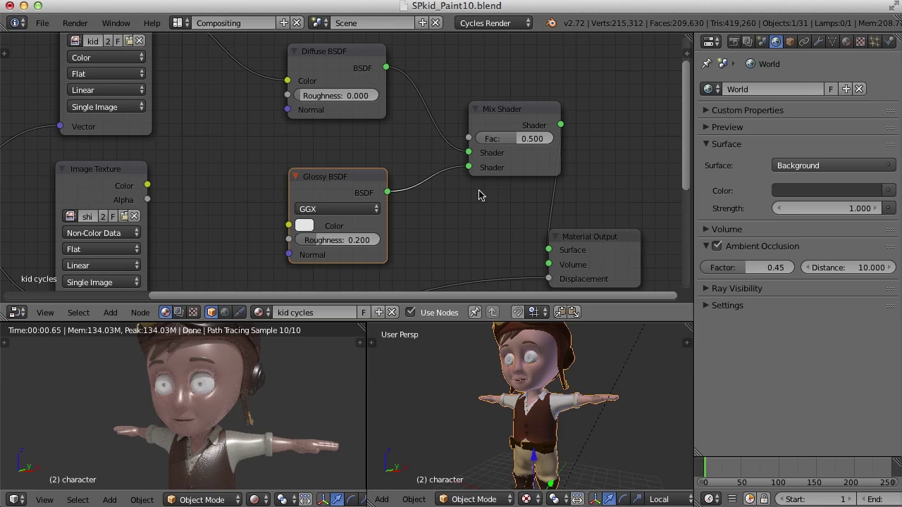
Preview the Mix Shader factor at 0 and 1, then set it back to 0.5
{"action": "left_click_drag", "start_coordinate": [518, 138], "coordinate": [480, 139]}
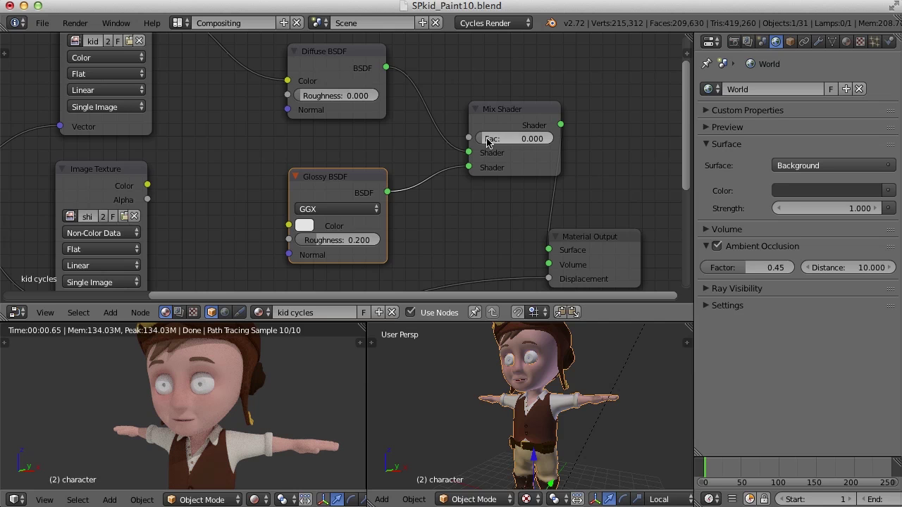
{"action": "left_click_drag", "start_coordinate": [483, 143], "coordinate": [561, 143]}
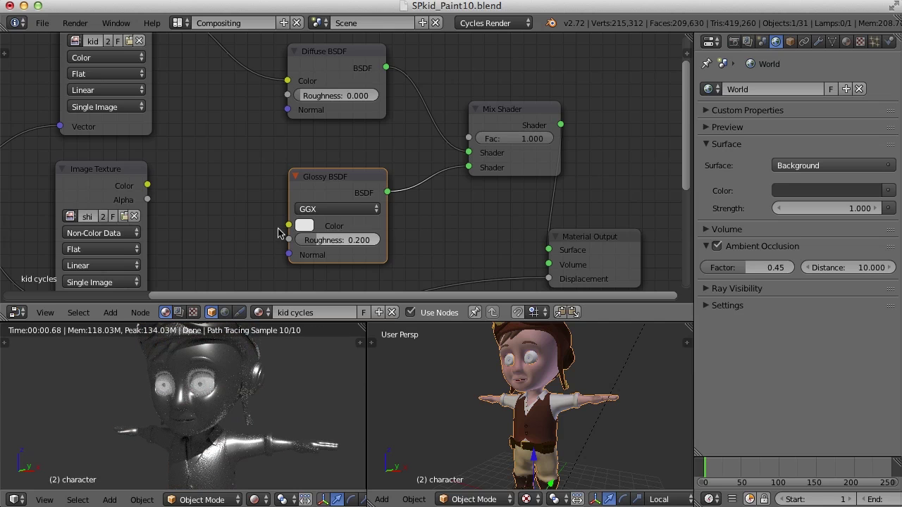
{"action": "left_click", "coordinate": [535, 143]}
{"action": "type", "text": "0.5"}
{"action": "key", "text": "Return"}
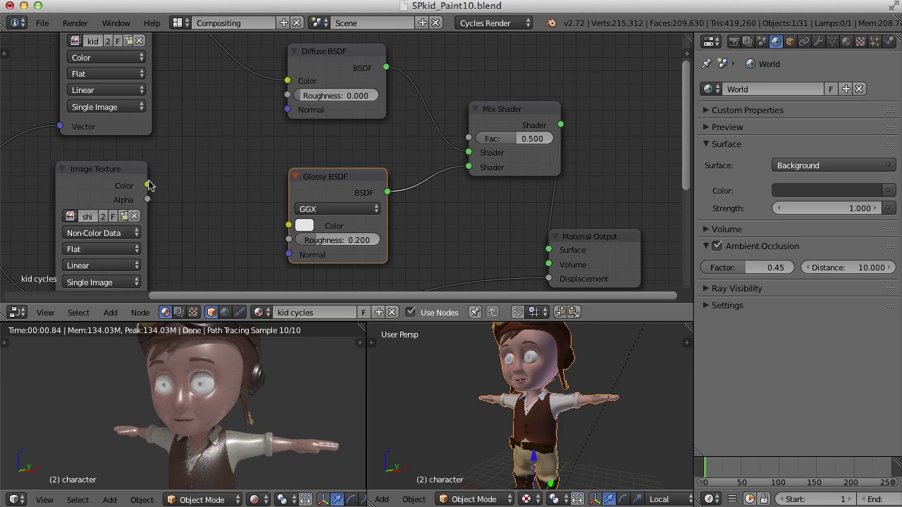
Connect the shine texture's Color to the Mix Shader Fac and nudge the BSDF nodes right
{"action": "left_click_drag", "start_coordinate": [147, 185], "coordinate": [469, 138]}
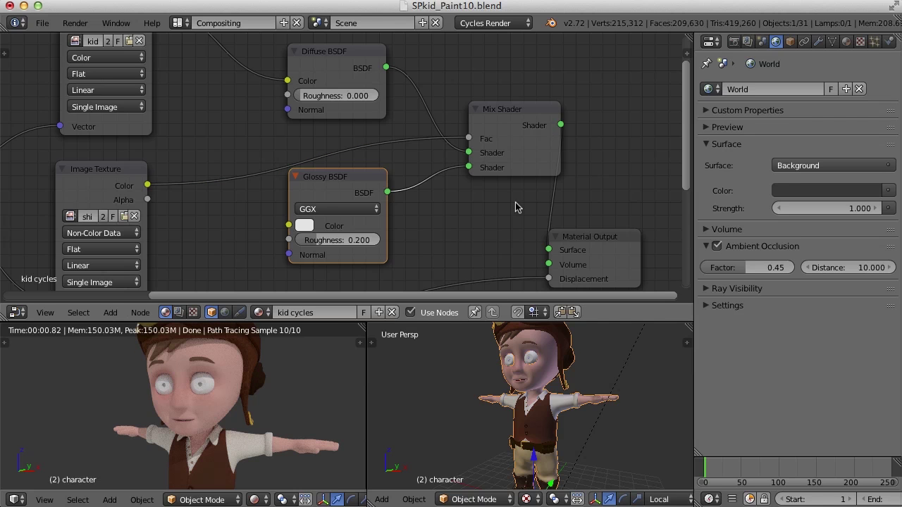
{"action": "scroll", "coordinate": [275, 401], "scroll_direction": "up", "scroll_amount": 6}
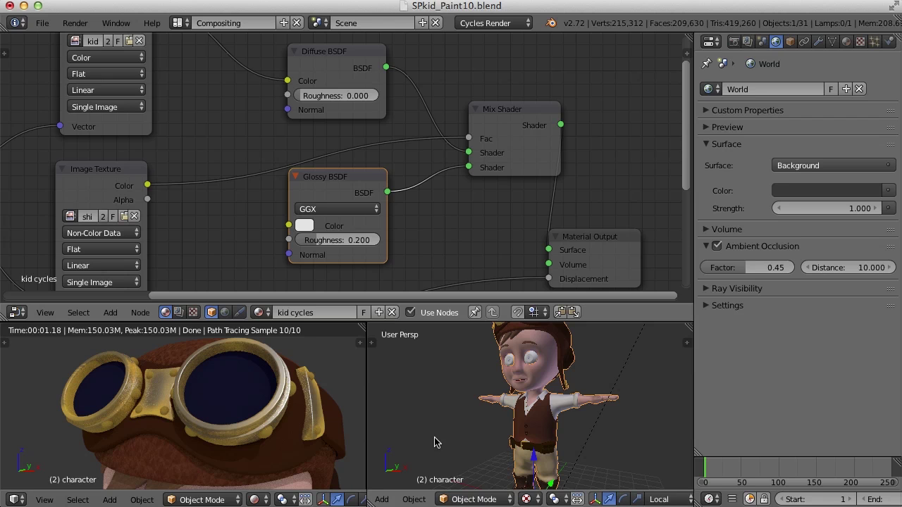
{"action": "left_click_drag", "start_coordinate": [346, 181], "coordinate": [381, 189]}
{"action": "left_click_drag", "start_coordinate": [344, 58], "coordinate": [380, 57]}
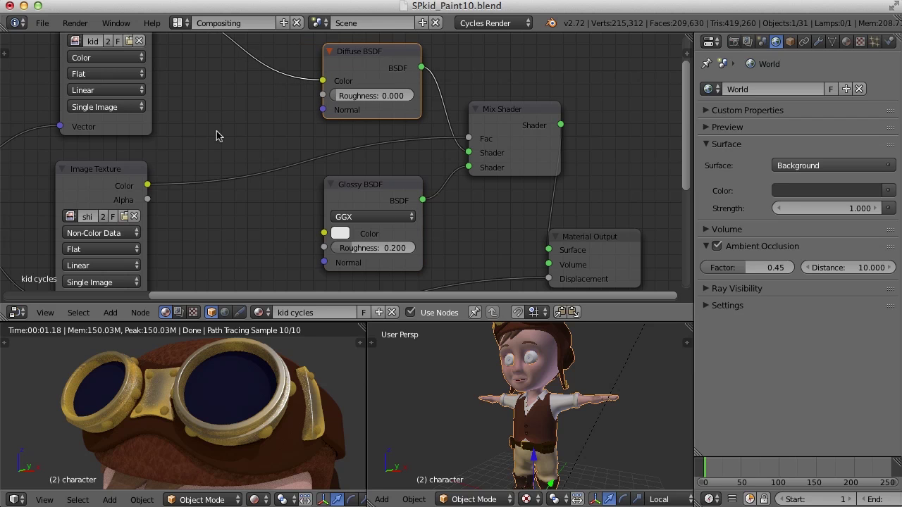
Add a Math node above the shine texture and set its operation to Multiply
{"action": "key", "text": "shift+a"}
{"action": "mouse_move", "coordinate": [217, 134]}
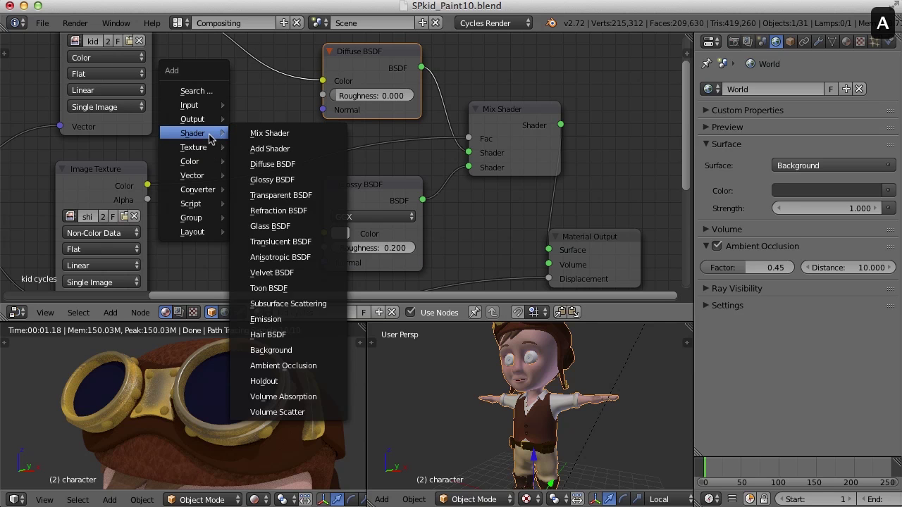
{"action": "mouse_move", "coordinate": [204, 189]}
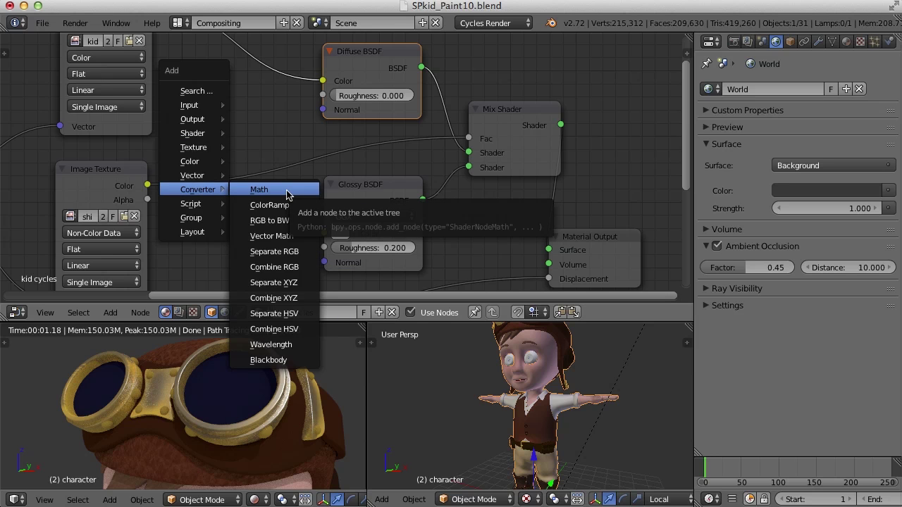
{"action": "left_click", "coordinate": [258, 190]}
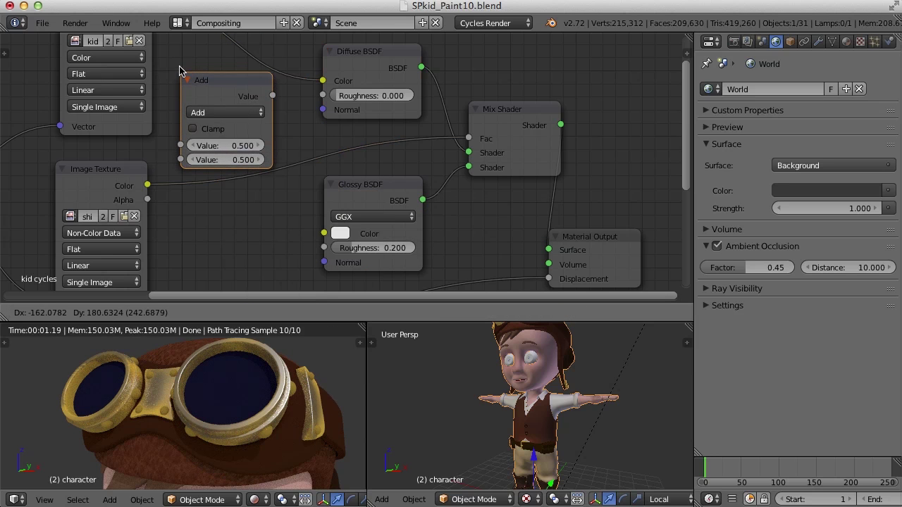
{"action": "left_click", "coordinate": [178, 69]}
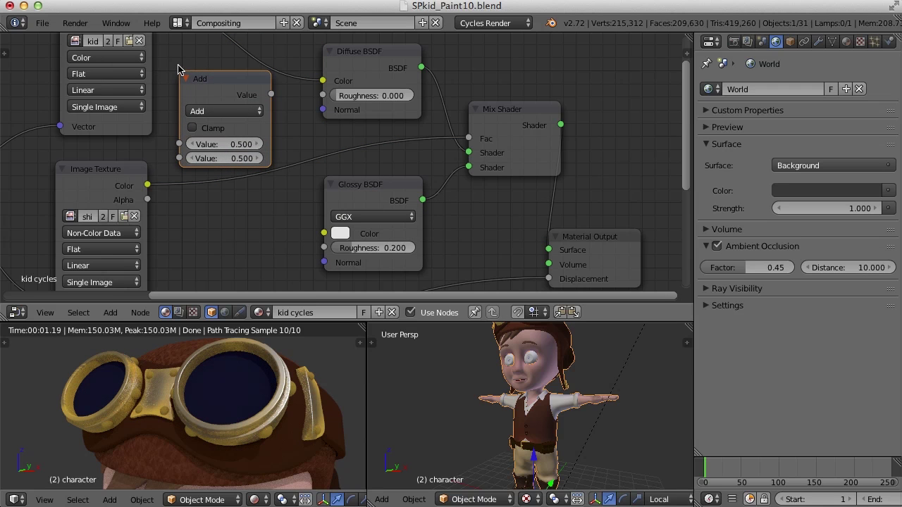
{"action": "left_click", "coordinate": [233, 112]}
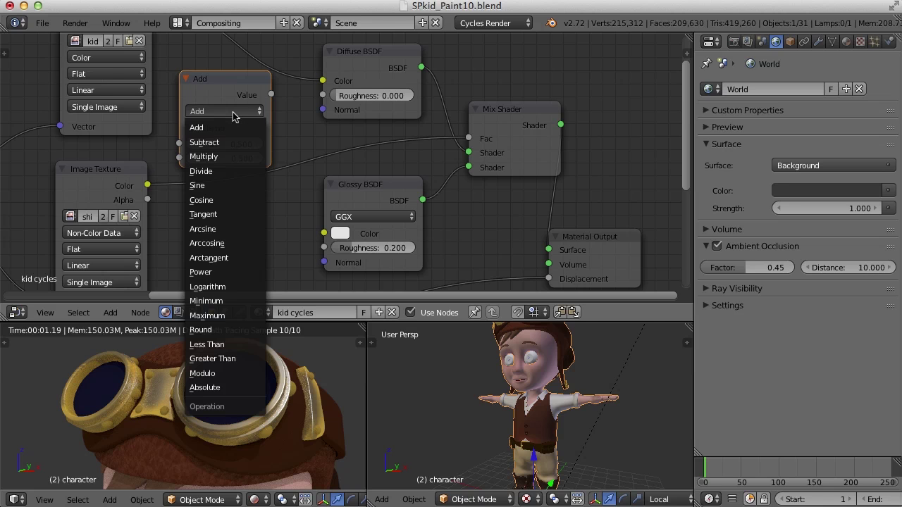
{"action": "left_click", "coordinate": [215, 156]}
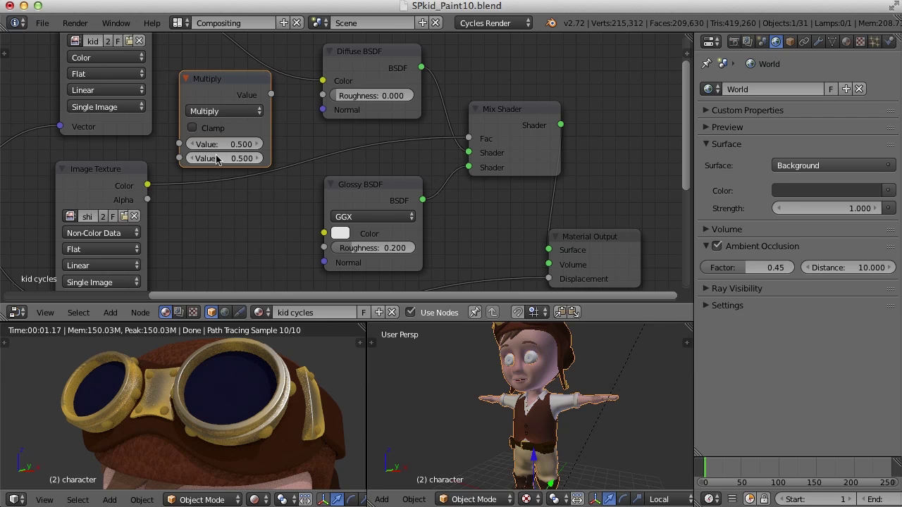
Route the shine texture's Color through the Multiply node into the Mix Shader Fac
{"action": "left_click_drag", "start_coordinate": [218, 163], "coordinate": [211, 163]}
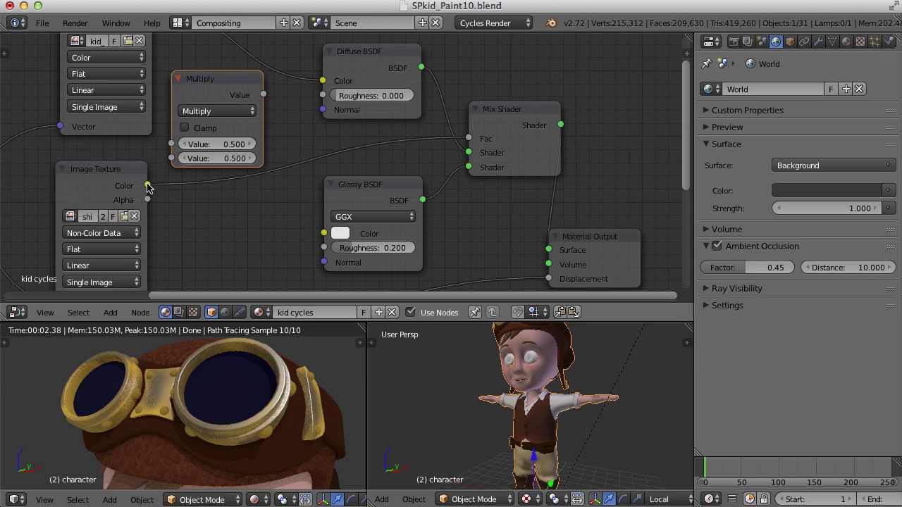
{"action": "left_click_drag", "start_coordinate": [149, 185], "coordinate": [171, 158]}
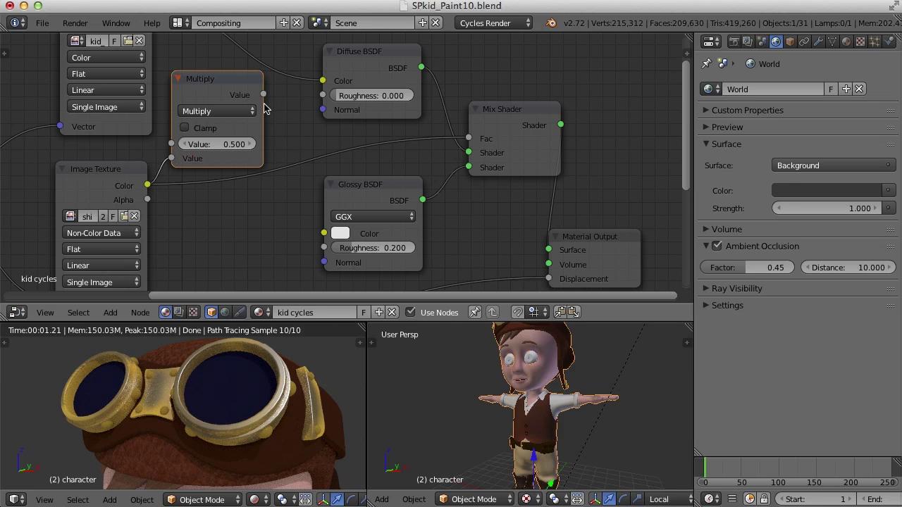
{"action": "left_click_drag", "start_coordinate": [263, 94], "coordinate": [469, 140]}
{"action": "left_click_drag", "start_coordinate": [226, 97], "coordinate": [247, 140]}
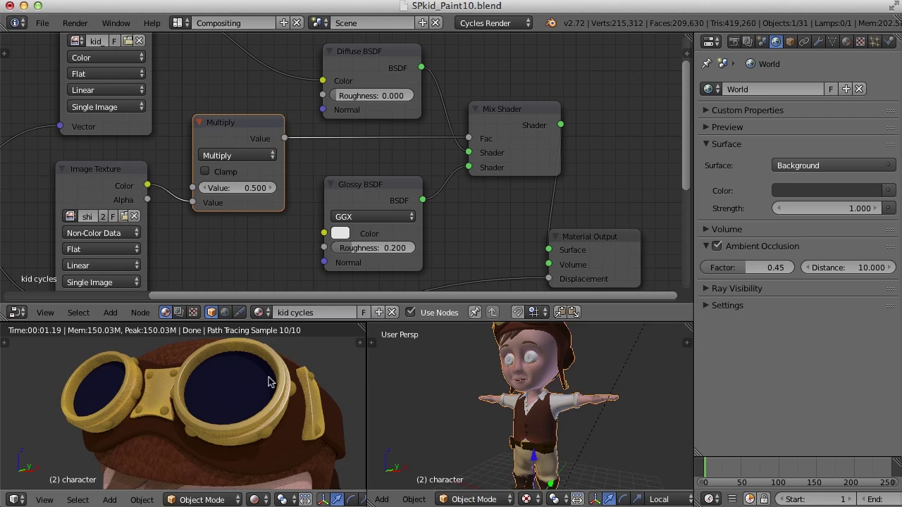
Set the shine Multiply node's value to 0.4, then down to 0.3
{"action": "left_click", "coordinate": [257, 191]}
{"action": "type", "text": ".4"}
{"action": "key", "text": "Return"}
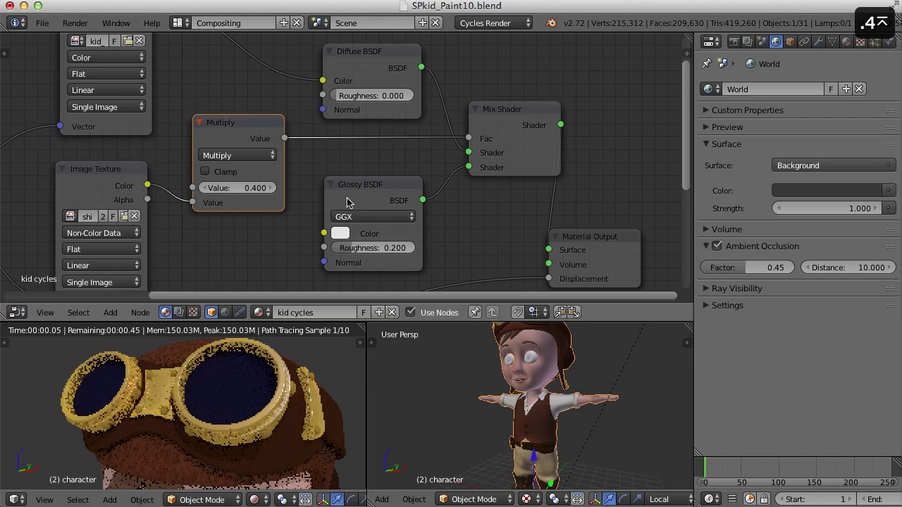
{"action": "left_click", "coordinate": [239, 187]}
{"action": "type", "text": ".3"}
{"action": "key", "text": "Return"}
Orbit the render preview to inspect the goggles from the side and reframe the node tree
{"action": "middle_click_drag", "start_coordinate": [146, 417], "coordinate": [254, 352]}
{"action": "scroll", "coordinate": [255, 416], "scroll_direction": "down", "scroll_amount": 3}
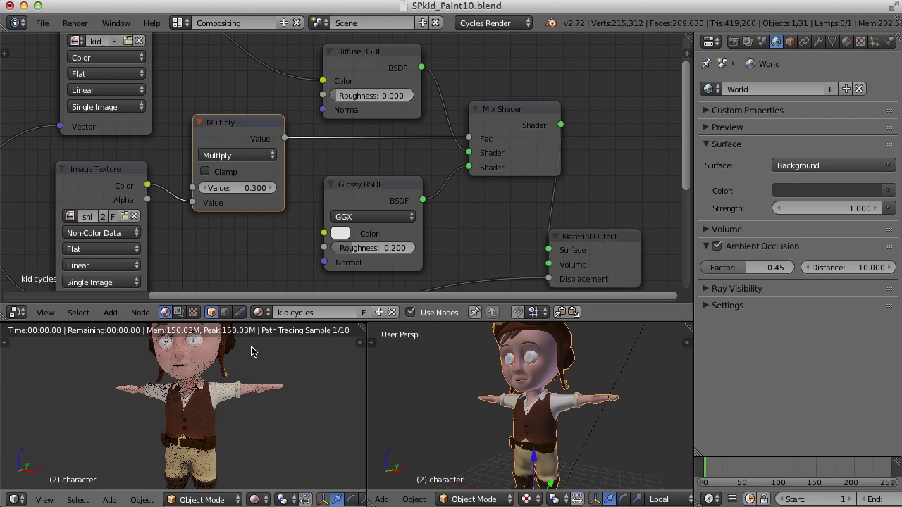
{"action": "scroll", "coordinate": [393, 147], "scroll_direction": "down", "scroll_amount": 2}
{"action": "scroll", "coordinate": [388, 166], "scroll_direction": "down", "scroll_amount": 2}
{"action": "middle_click_drag", "start_coordinate": [387, 170], "coordinate": [393, 160]}
{"action": "scroll", "coordinate": [243, 423], "scroll_direction": "up", "scroll_amount": 8}
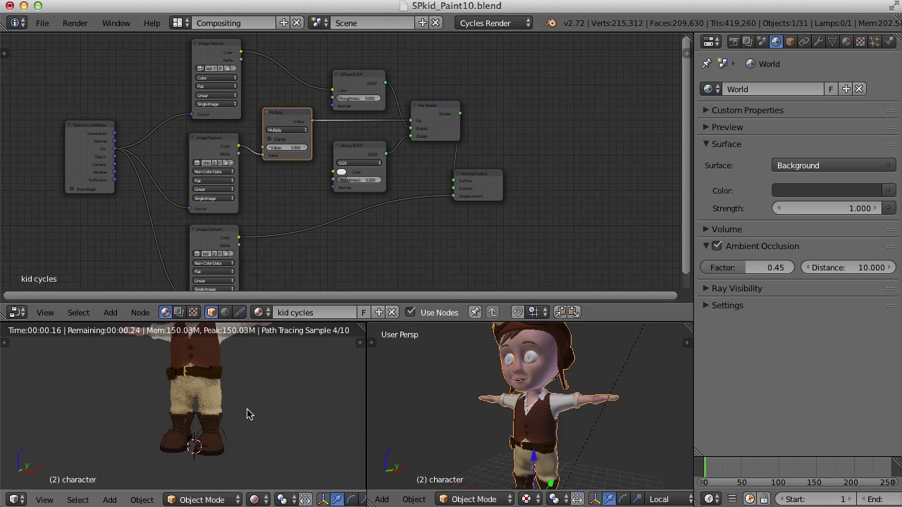
{"action": "scroll", "coordinate": [265, 400], "scroll_direction": "up", "scroll_amount": 3}
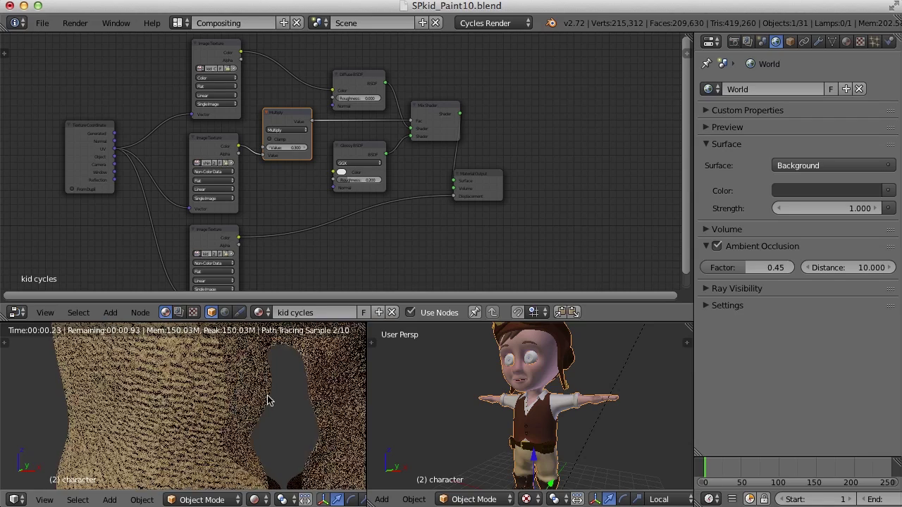
{"action": "scroll", "coordinate": [277, 414], "scroll_direction": "down", "scroll_amount": 2}
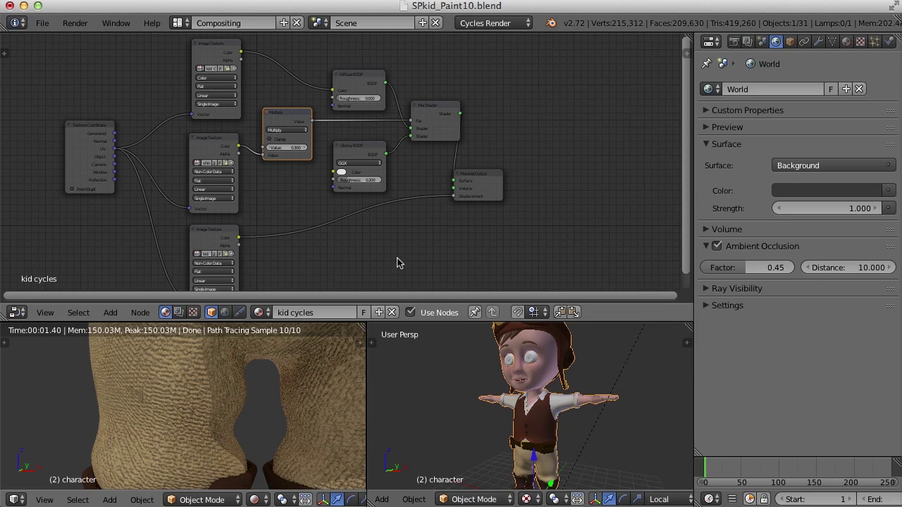
{"action": "key", "text": "shift+a"}
{"action": "mouse_move", "coordinate": [393, 255]}
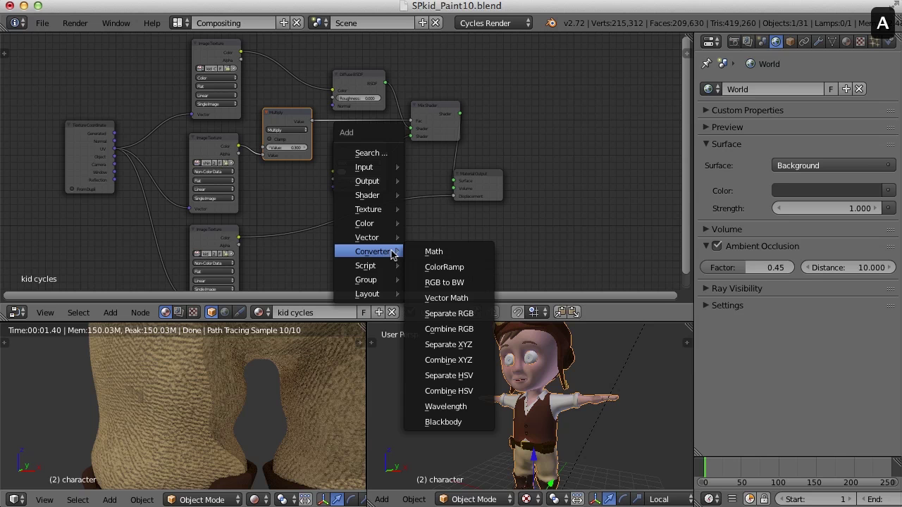
Add a Math node beside the bottom texture and set it to Multiply
{"action": "left_click", "coordinate": [448, 252]}
{"action": "left_click", "coordinate": [374, 262]}
{"action": "scroll", "coordinate": [377, 267], "scroll_direction": "up", "scroll_amount": 1}
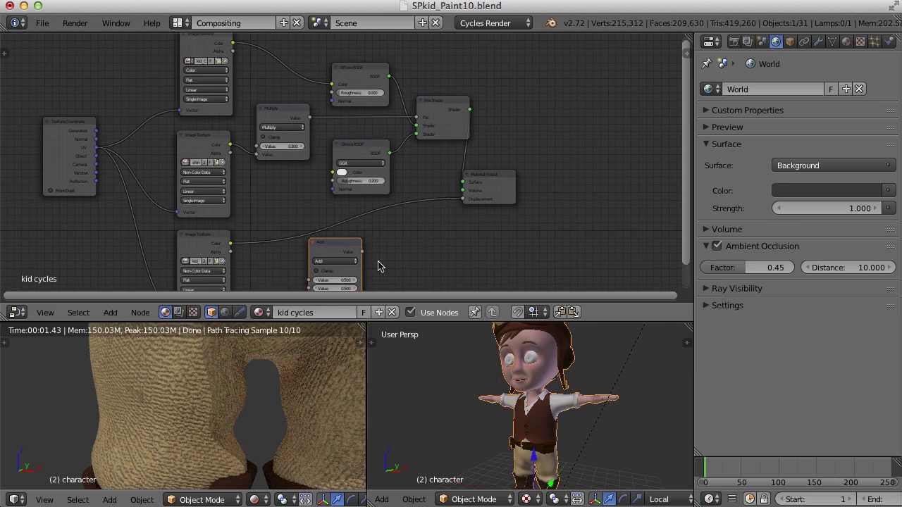
{"action": "scroll", "coordinate": [378, 266], "scroll_direction": "up", "scroll_amount": 4}
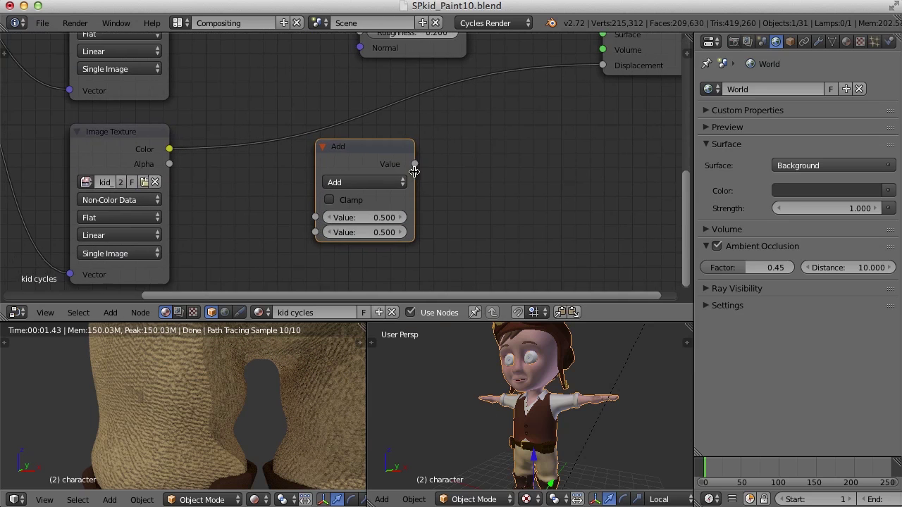
{"action": "left_click", "coordinate": [392, 189]}
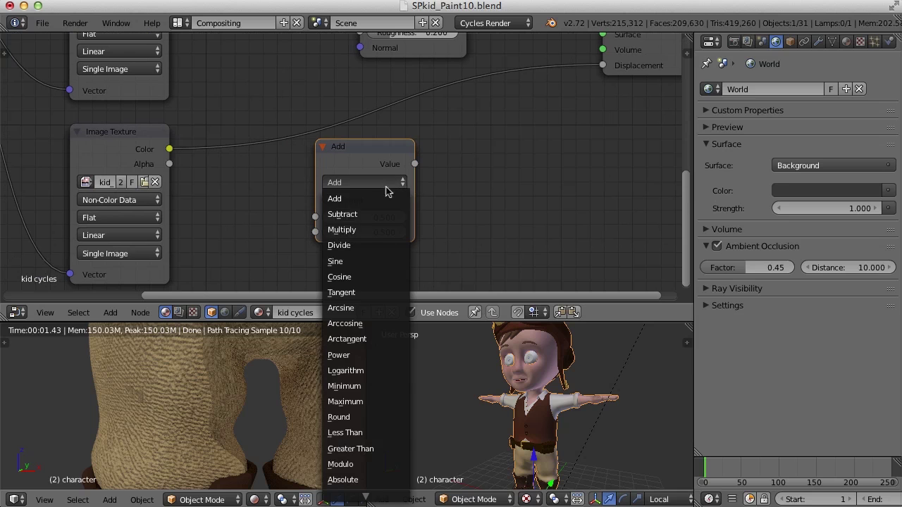
{"action": "left_click", "coordinate": [370, 230]}
Reposition the displacement Multiply node and drag its value to tune the bump strength
{"action": "left_click_drag", "start_coordinate": [379, 147], "coordinate": [353, 119]}
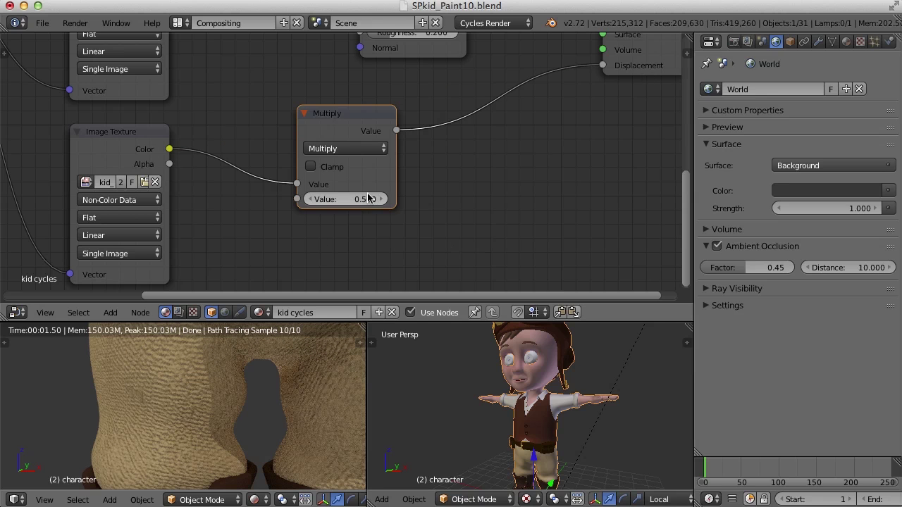
{"action": "left_click_drag", "start_coordinate": [345, 199], "coordinate": [282, 200]}
{"action": "left_click_drag", "start_coordinate": [345, 199], "coordinate": [535, 199]}
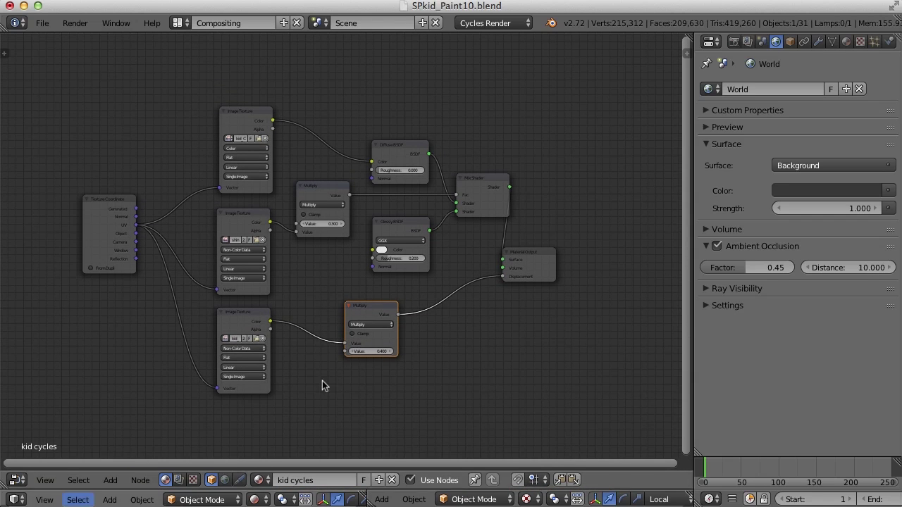
Zoom the node editor in and back out to frame the whole kid Cycles node tree
{"action": "scroll", "coordinate": [461, 255], "scroll_direction": "up", "scroll_amount": 1}
{"action": "scroll", "coordinate": [462, 255], "scroll_direction": "down", "scroll_amount": 2}
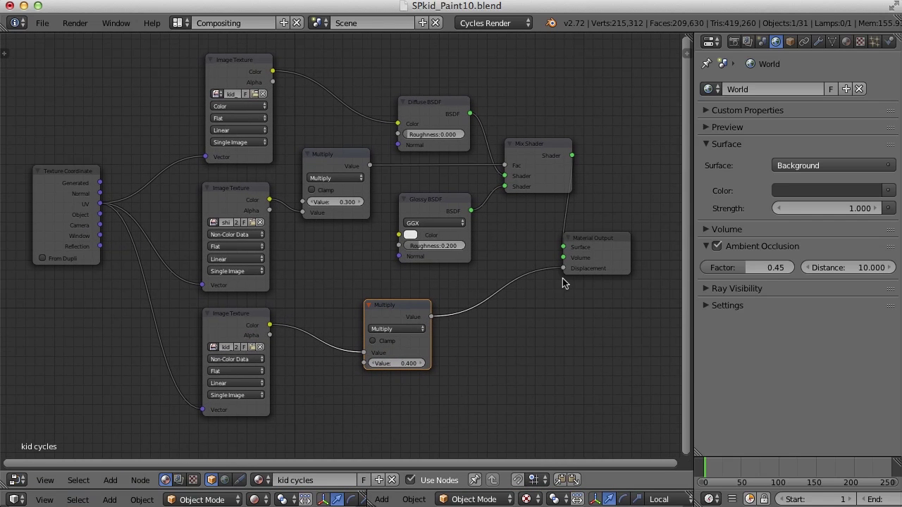